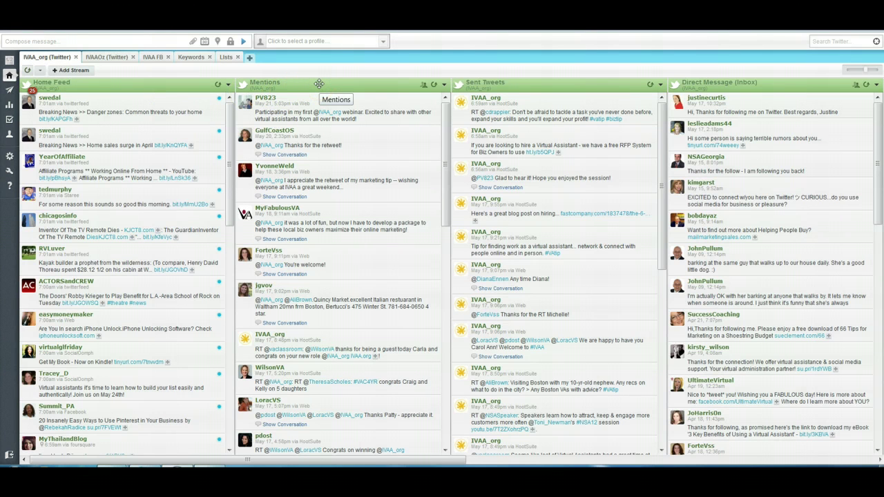
- Dismiss the Skype notification covering the Direct Message (Inbox) stream
click(324, 86)
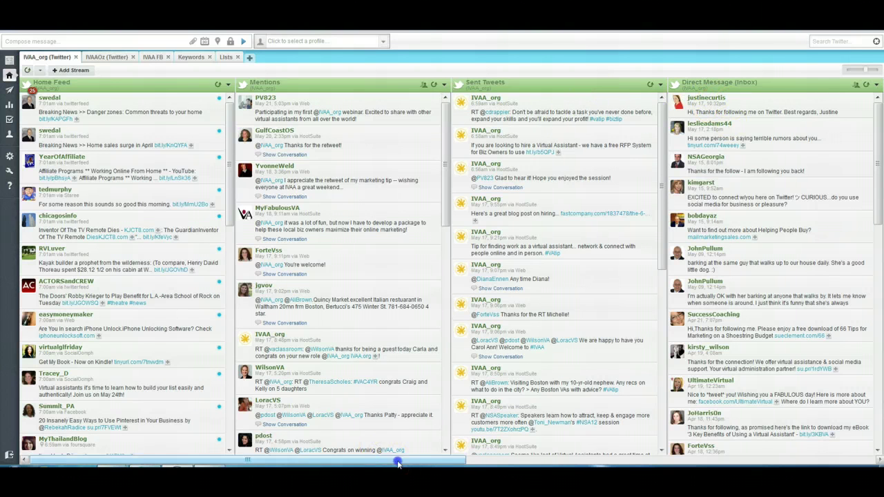
mouse_move(395, 460)
mouse_down()
mouse_move(718, 460)
mouse_move(396, 461)
mouse_up()
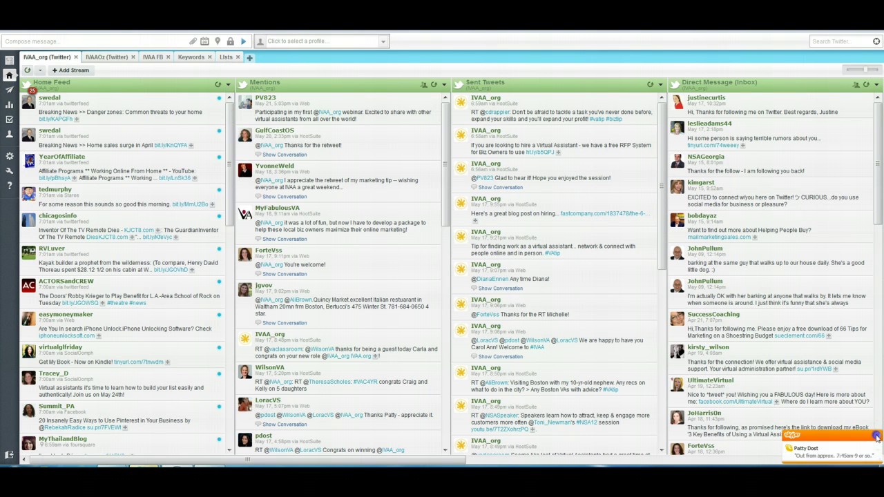
click(876, 438)
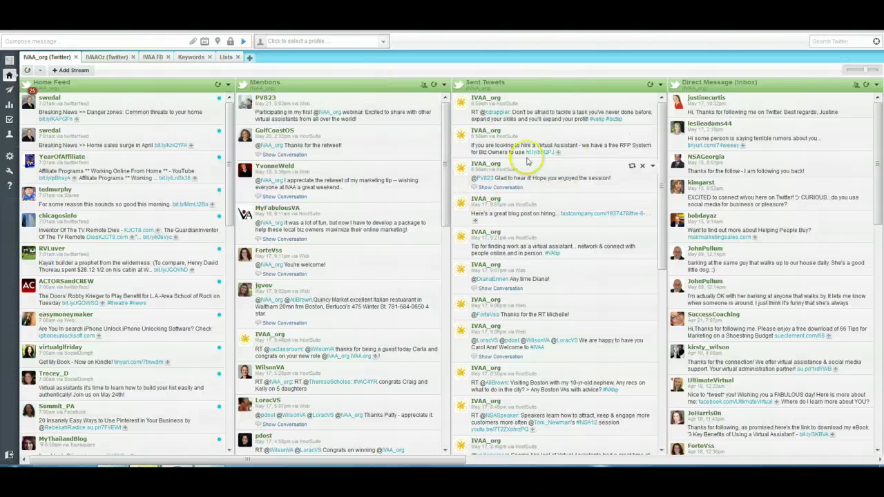
- Among the Keywords streams, move #IVAA12 to the end of the row, after the #VAconf12 stream
click(188, 58)
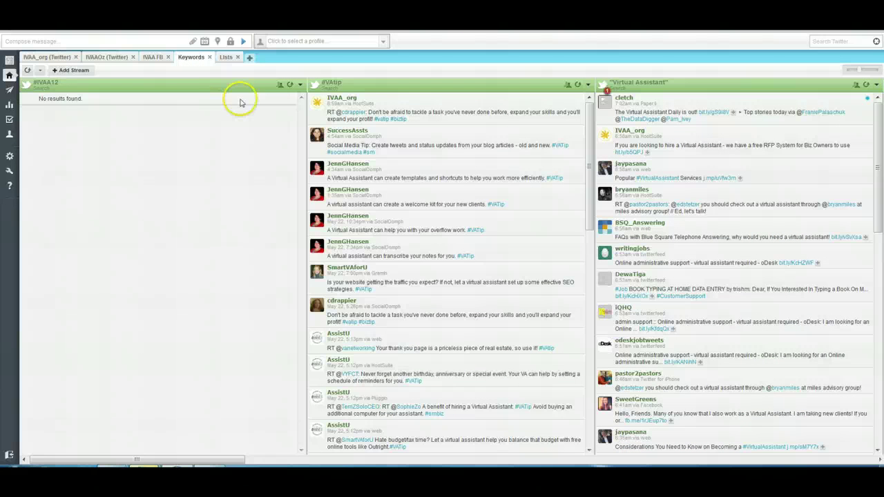
drag(469, 87, 170, 154)
drag(679, 81, 454, 142)
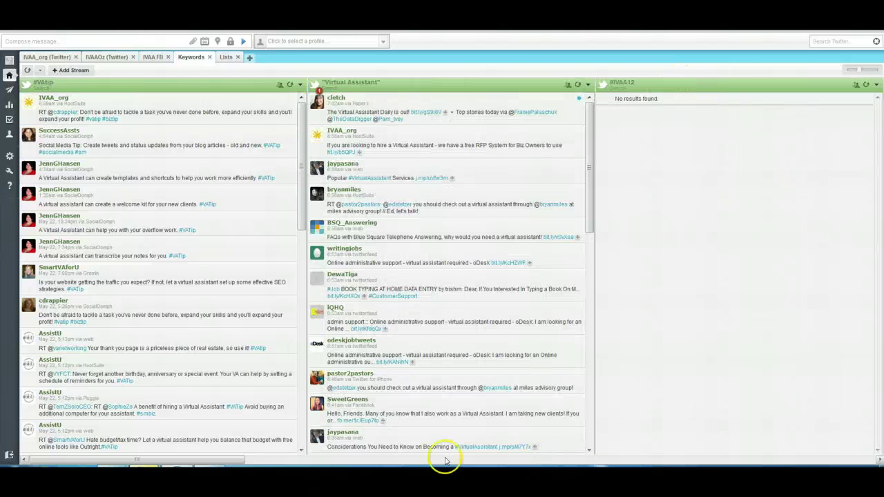
drag(212, 461, 440, 461)
drag(409, 84, 134, 92)
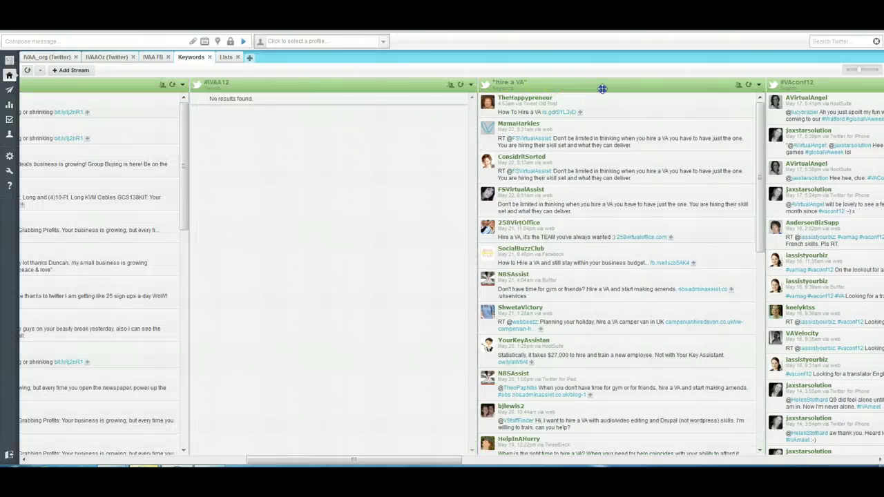
drag(602, 89, 351, 94)
drag(821, 91, 663, 249)
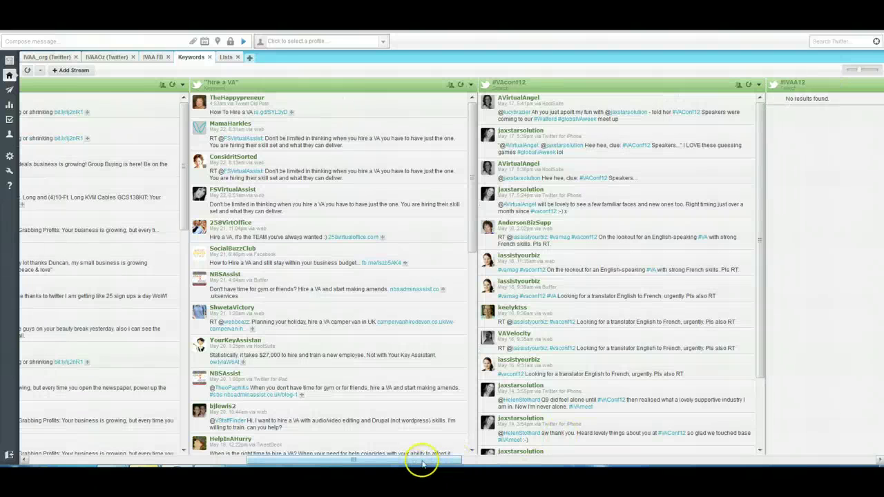
drag(422, 461, 117, 453)
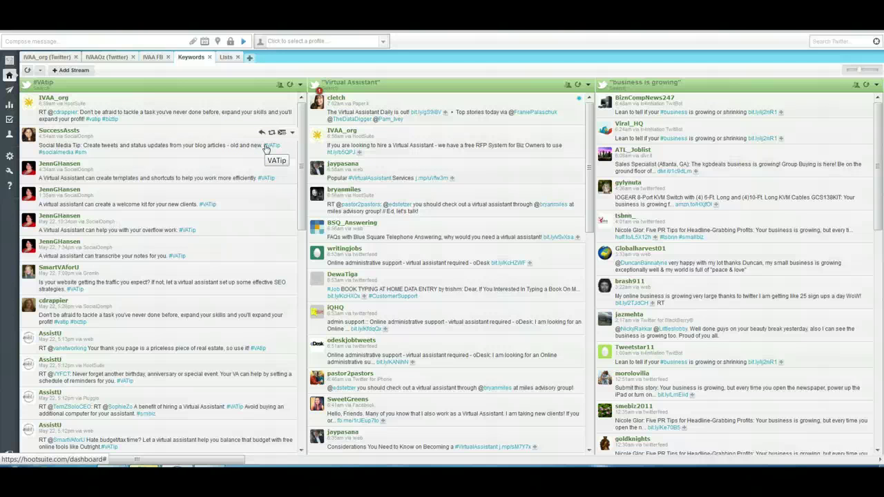
- Prepare a retweet of the #bookkeeping tip from the #VAtip stream, with IVAA_org as the sending profile
click(226, 271)
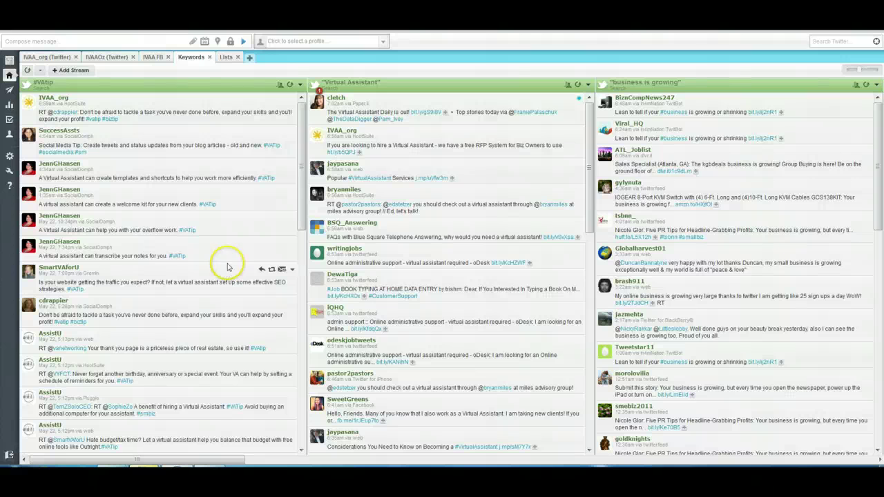
click(301, 177)
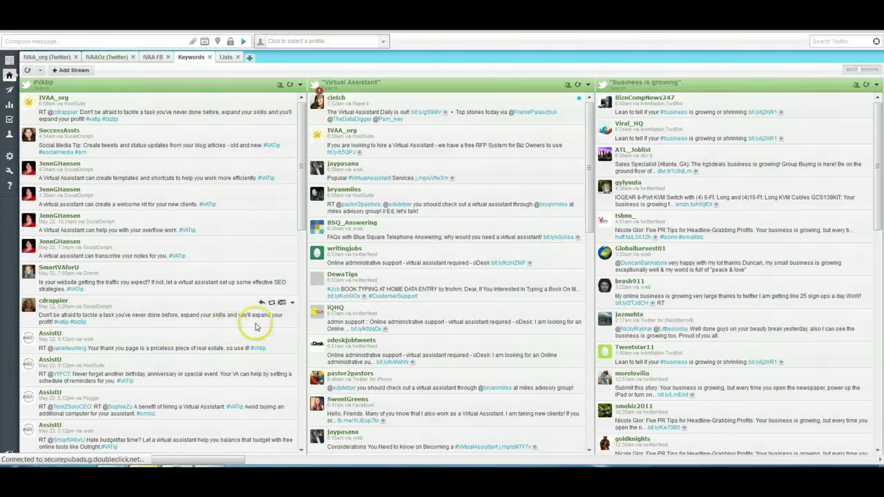
scroll(211, 336, down, 5)
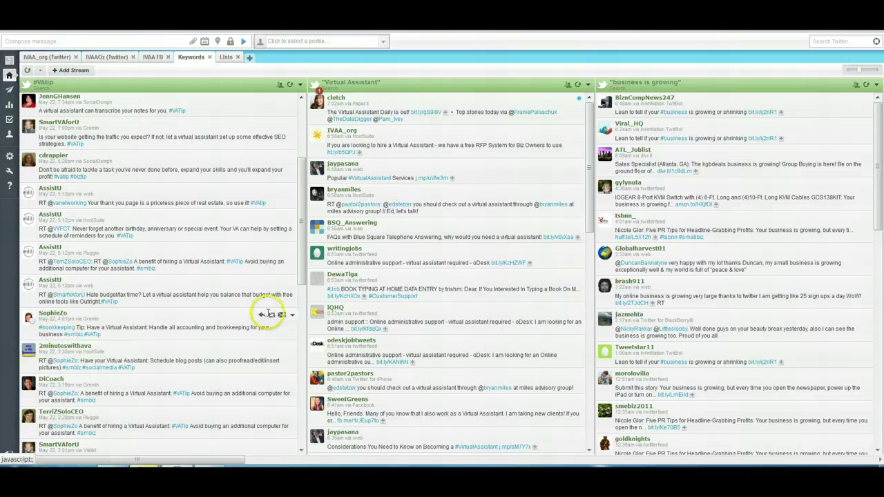
click(269, 314)
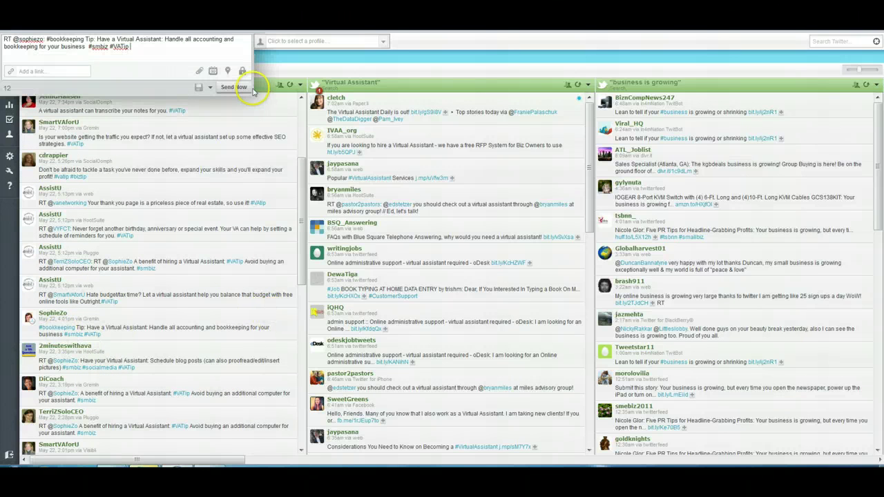
click(273, 42)
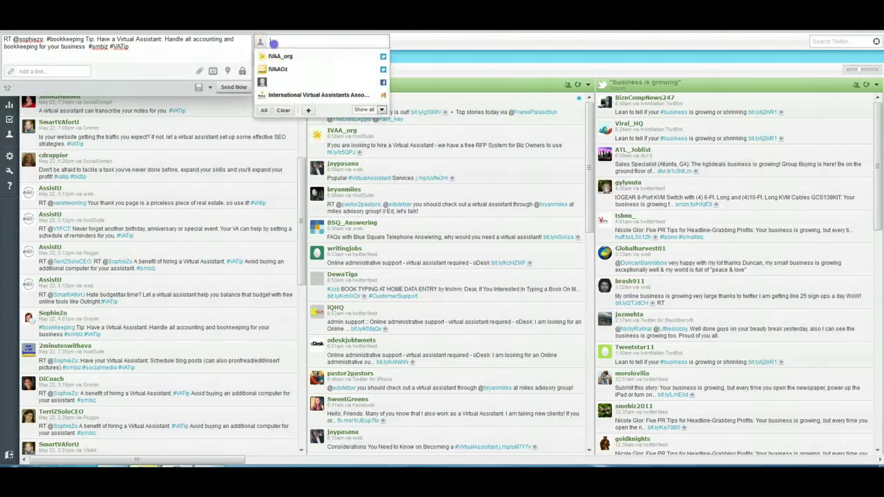
click(279, 56)
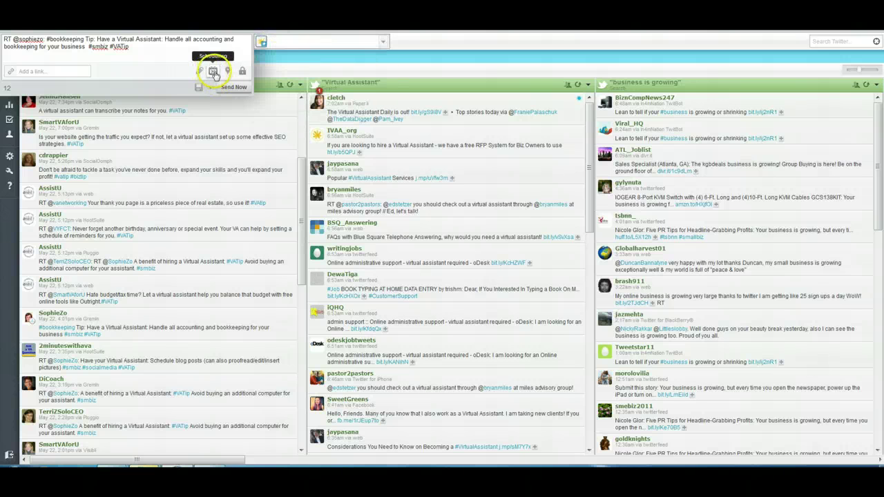
- Schedule the bookkeeping tip retweet for 2012-05-23 at 2:10 PM
click(214, 72)
click(139, 110)
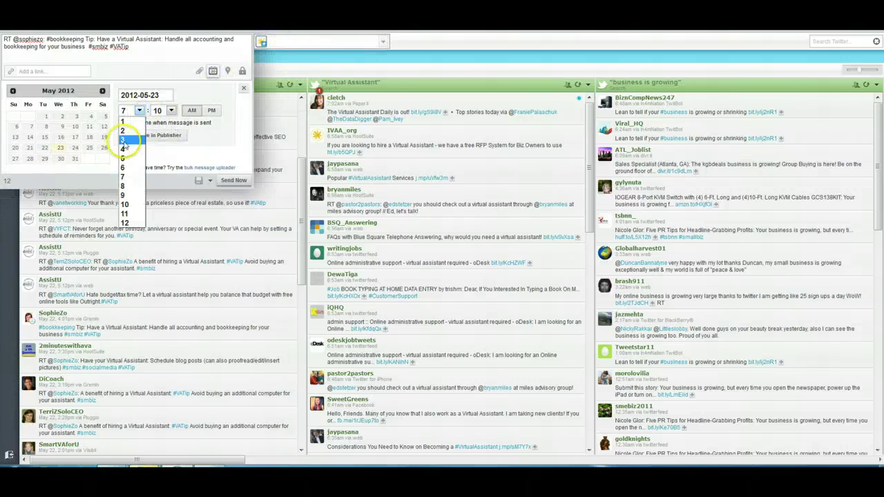
click(123, 131)
click(211, 111)
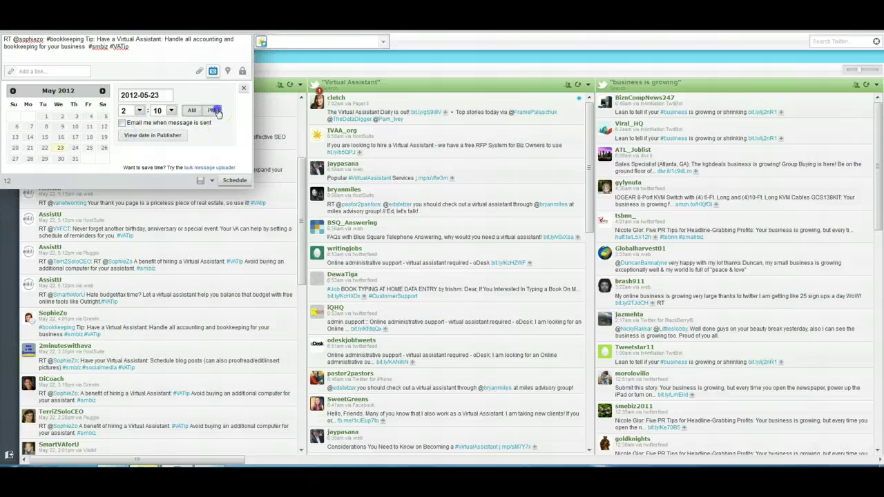
click(232, 181)
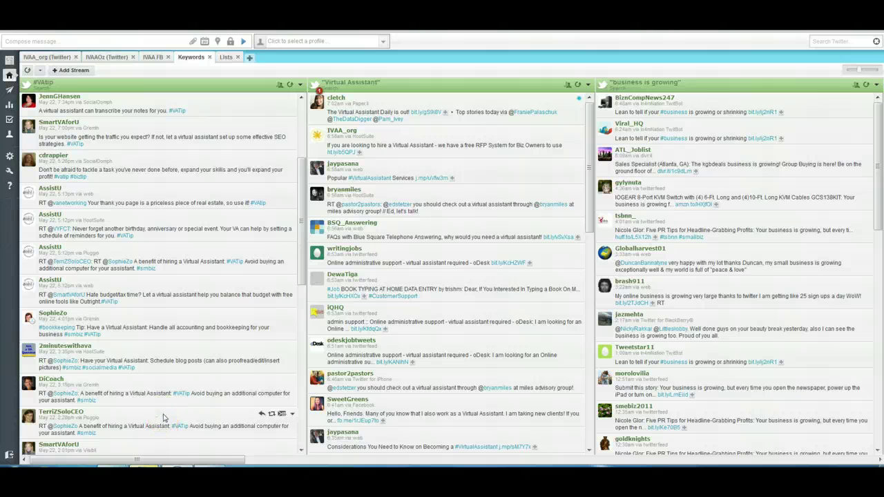
- Retweet "The Virtual Assistant Daily is out!" from the "Virtual Assistant" stream, choosing a sending profile and sending it immediately
scroll(237, 276, down, 3)
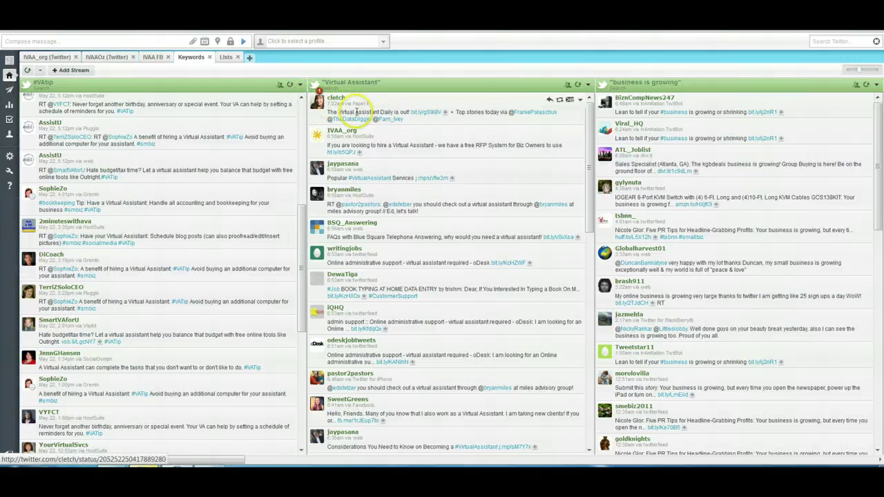
click(559, 100)
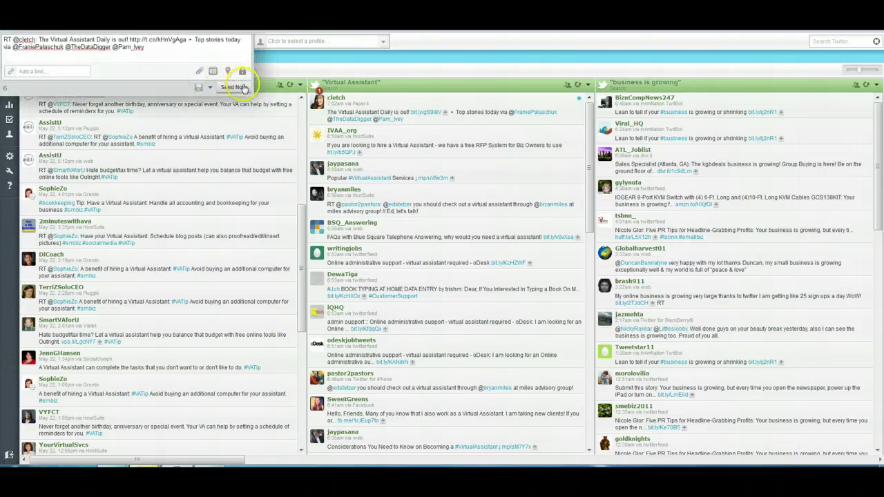
click(276, 41)
click(266, 49)
click(234, 87)
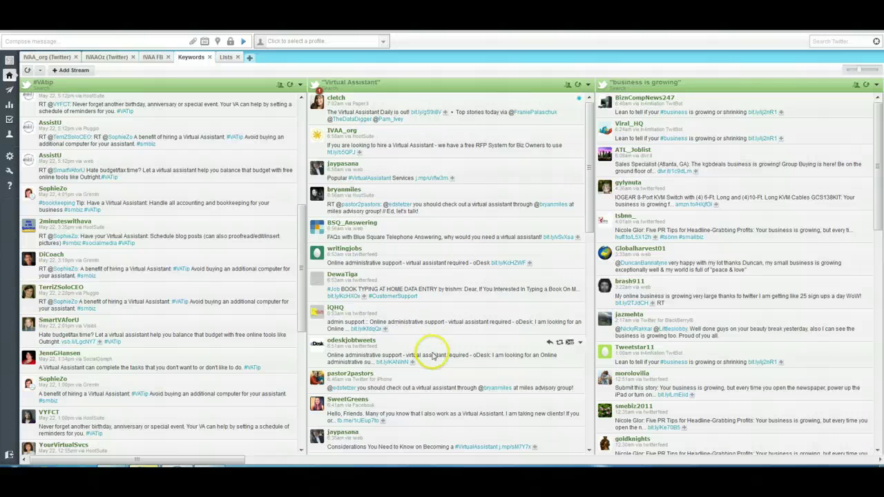
- View the profile of the Miles Advisory Group account recommended in the pastor2pastors tweet, opening its linked website and its timeline
scroll(431, 353, down, 2)
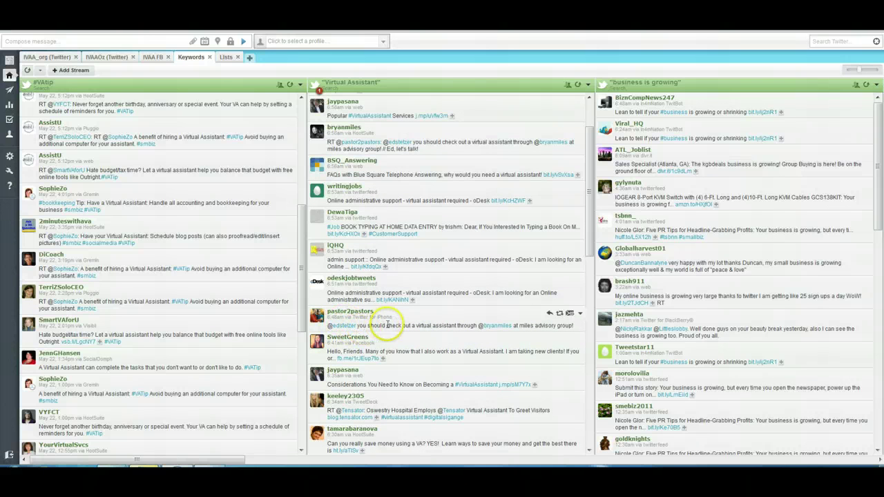
click(495, 328)
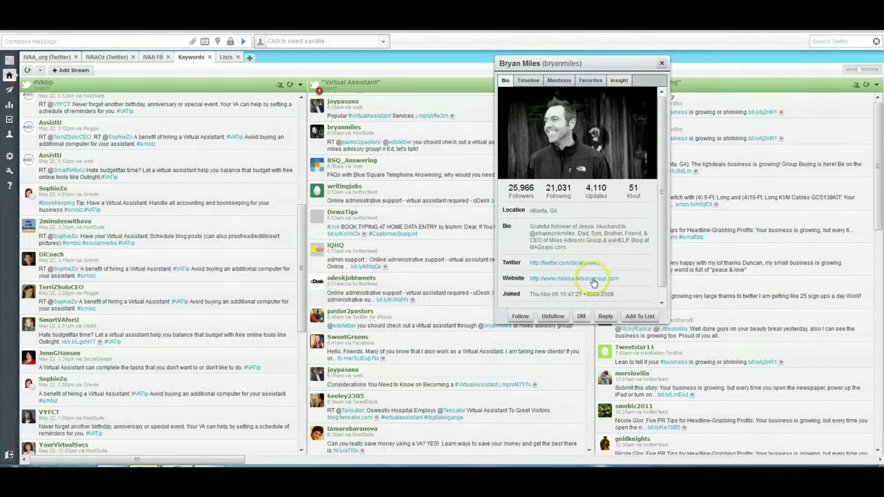
click(575, 278)
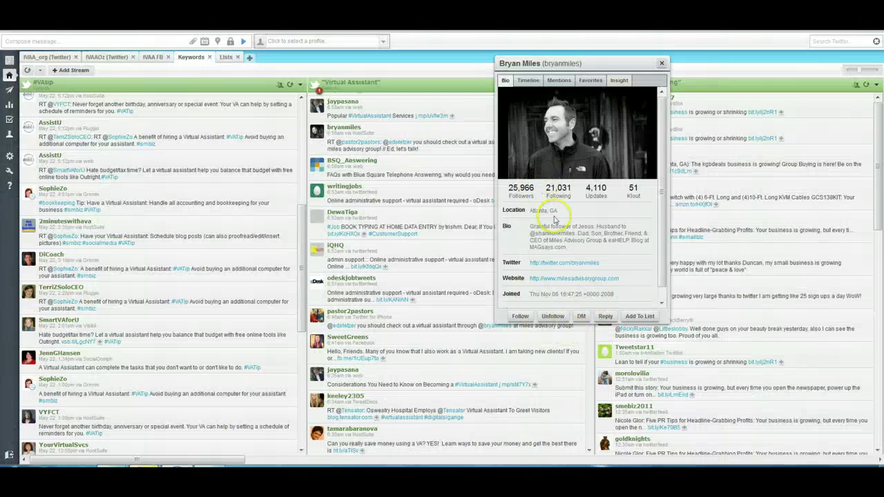
click(529, 82)
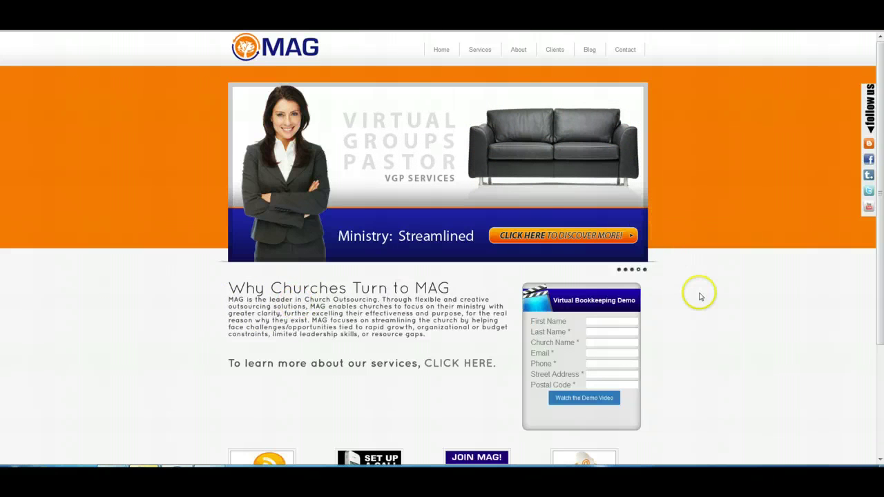
- Examine the MAG website's home page and Services page for the virtual assistant services offered
scroll(702, 296, down, 2)
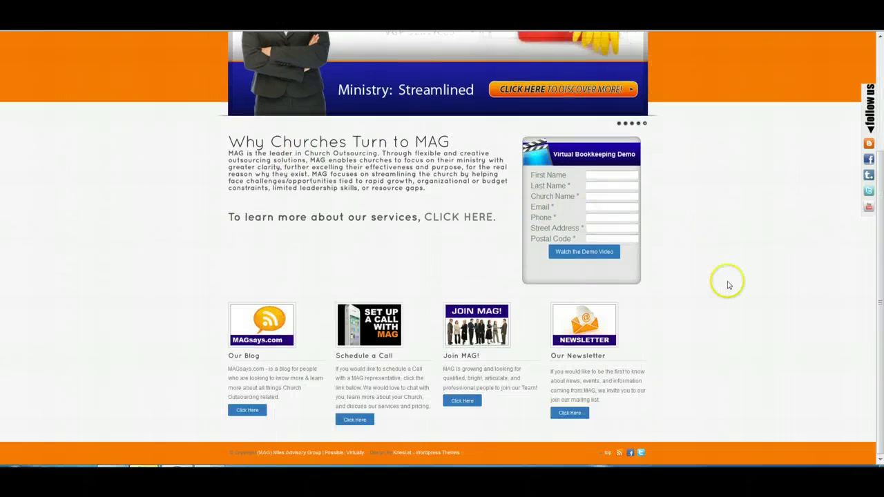
scroll(728, 282, up, 2)
click(564, 238)
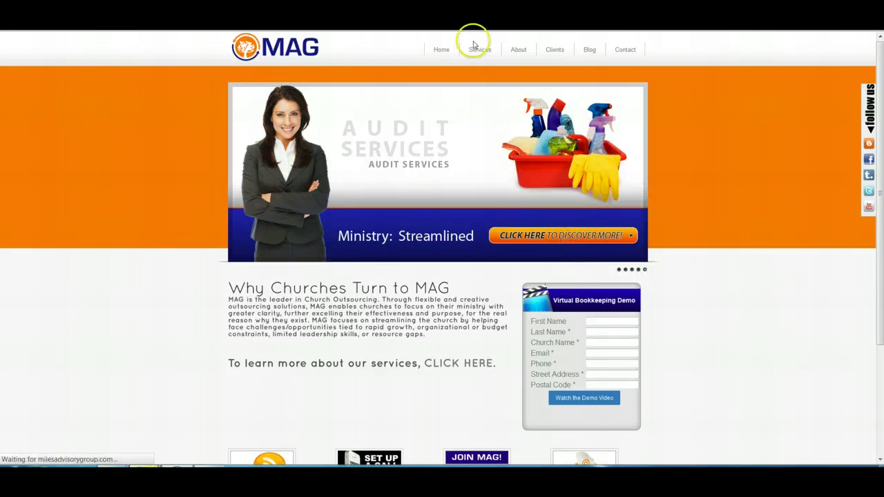
mouse_move(481, 51)
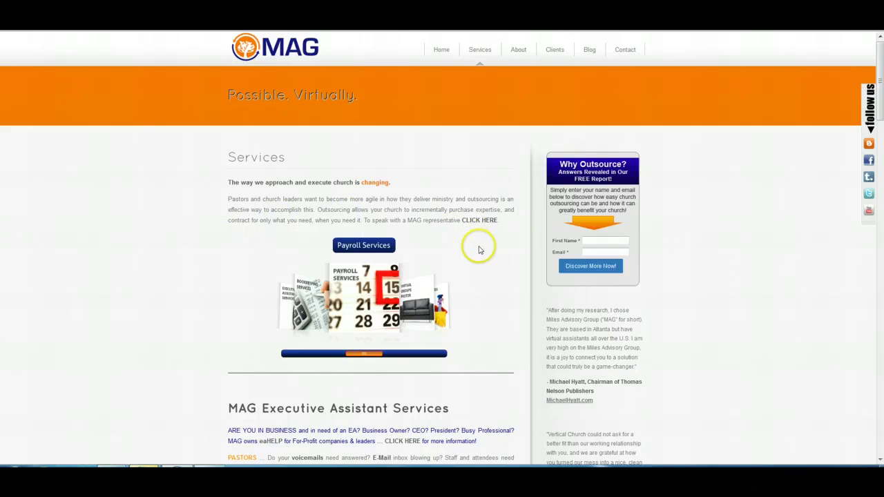
scroll(481, 252, down, 3)
scroll(483, 258, down, 3)
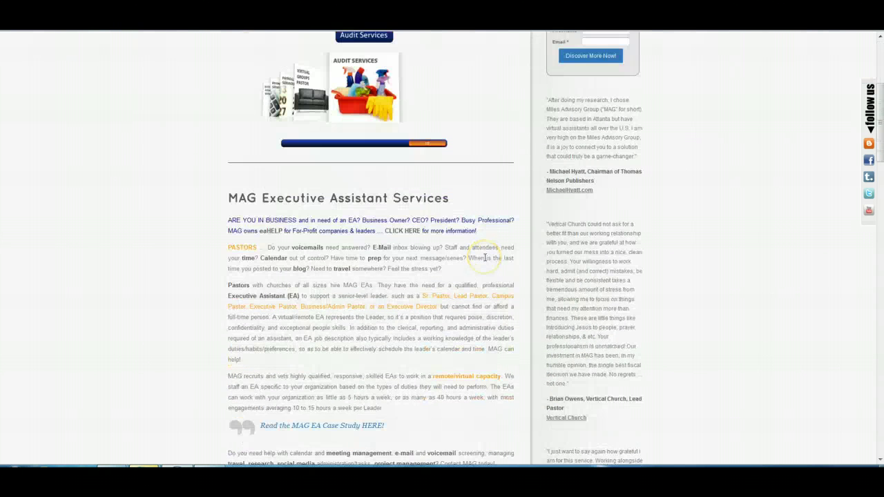
scroll(485, 259, down, 5)
scroll(485, 259, up, 11)
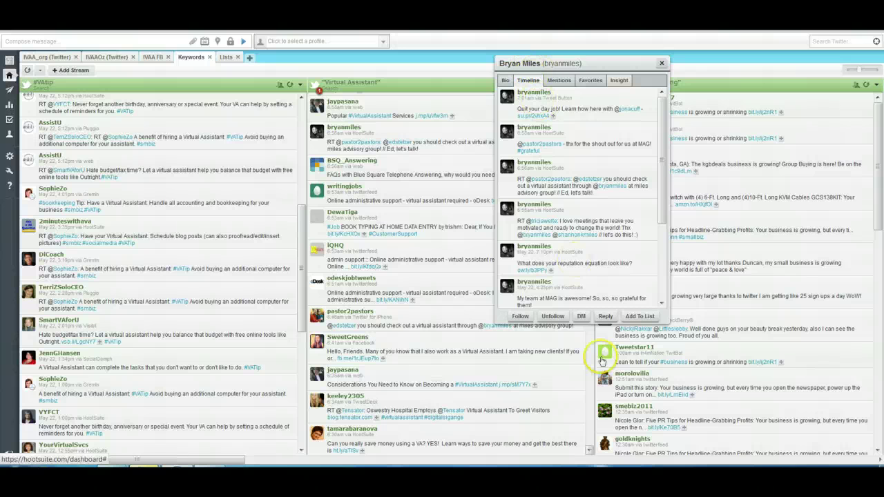
click(521, 316)
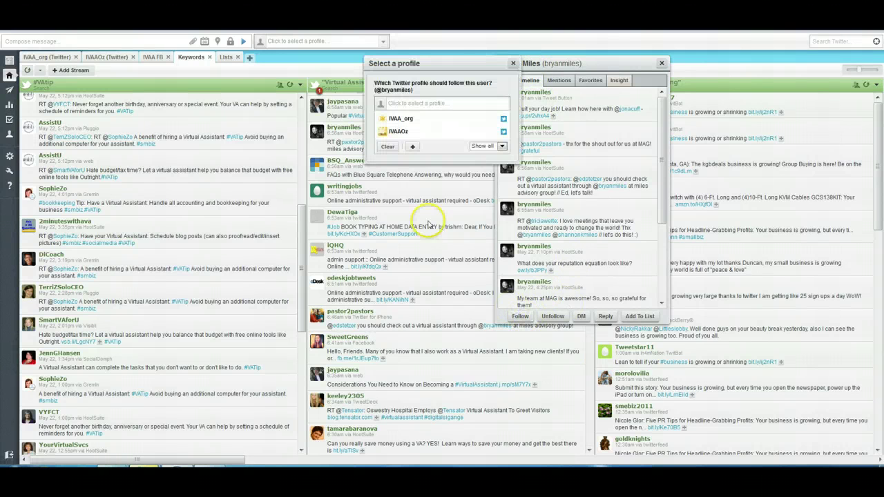
click(399, 119)
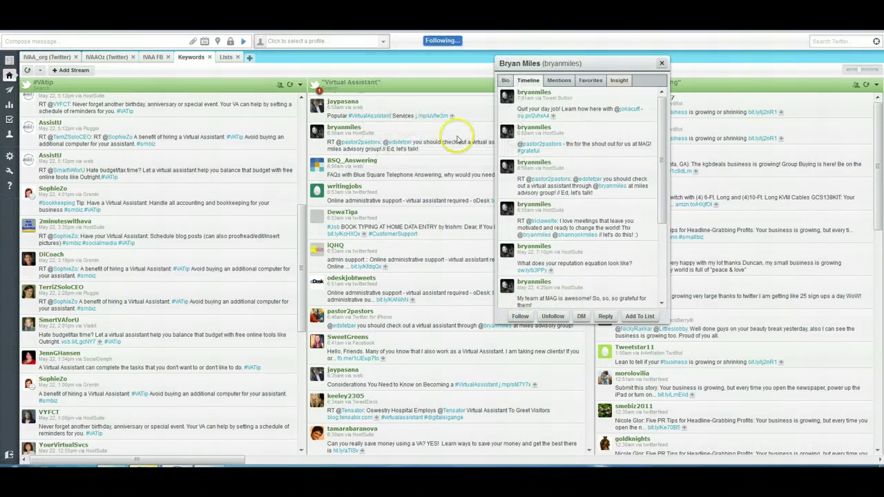
click(641, 318)
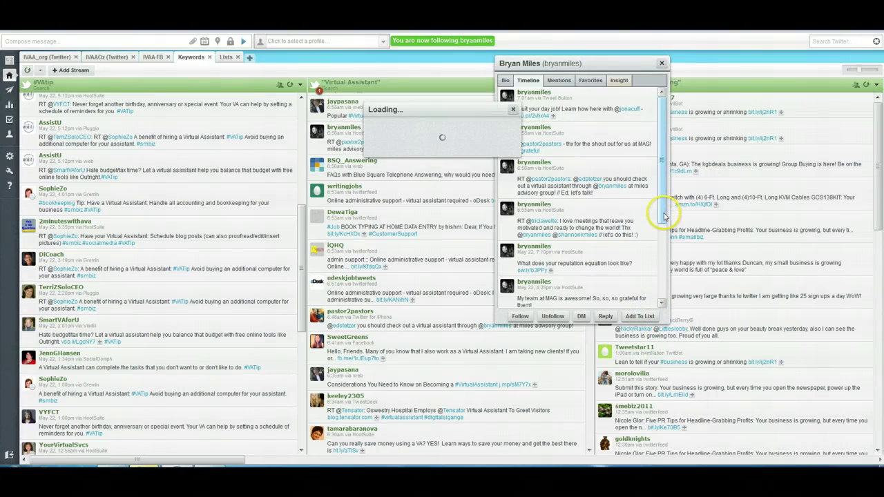
click(504, 140)
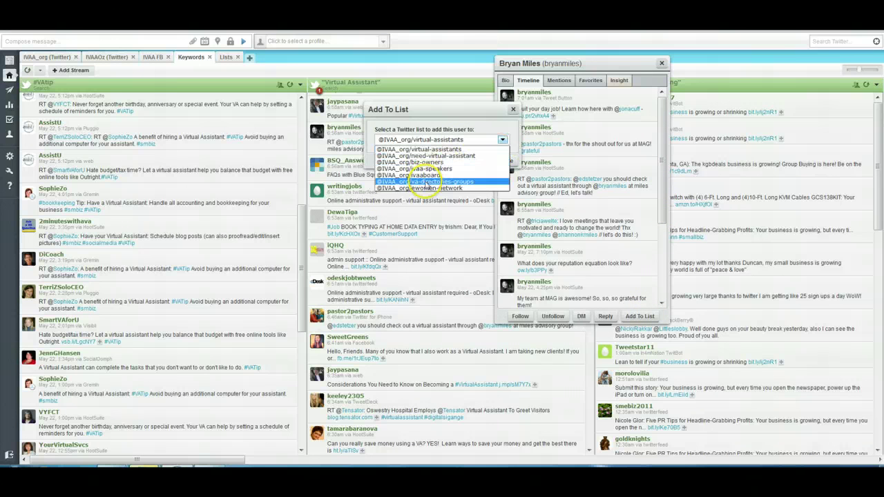
click(426, 182)
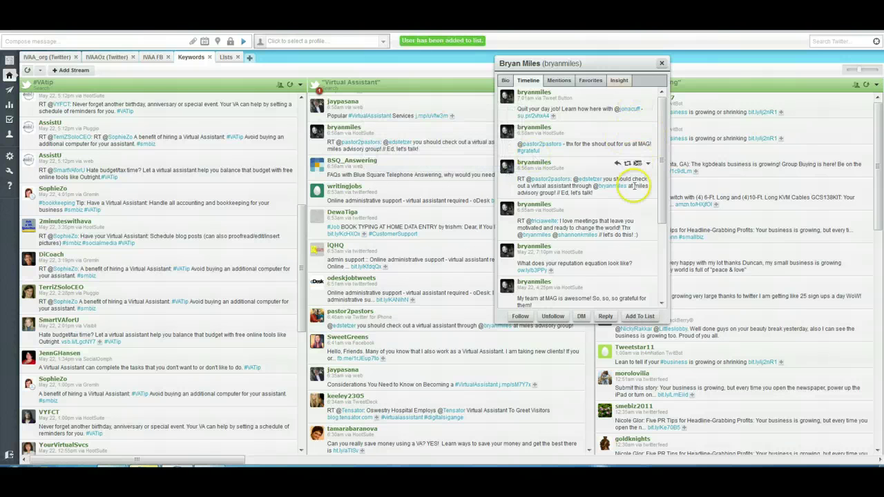
click(589, 181)
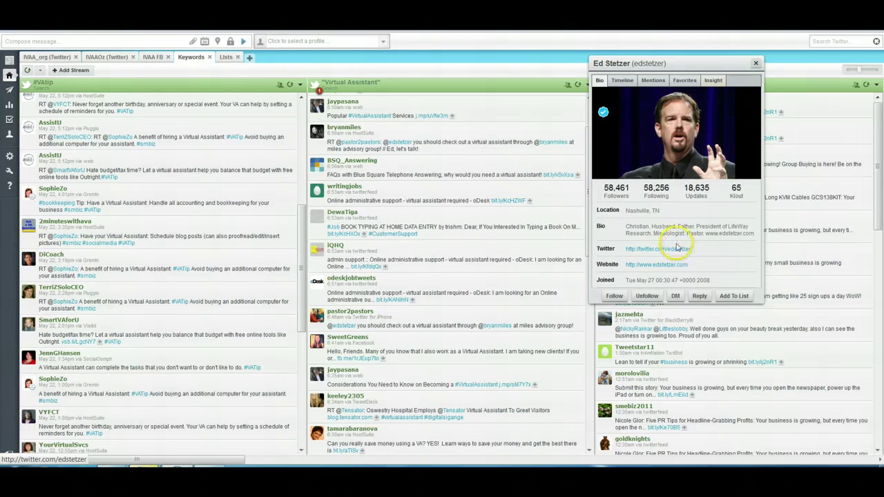
click(615, 296)
click(400, 122)
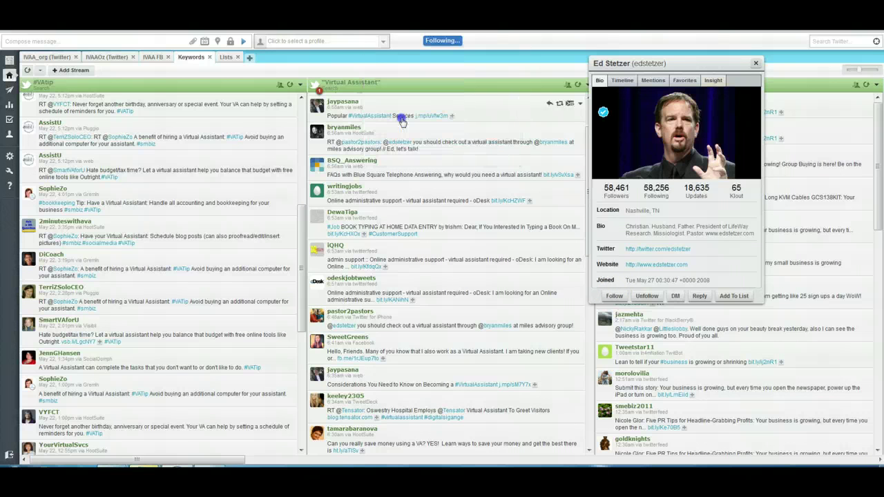
click(738, 297)
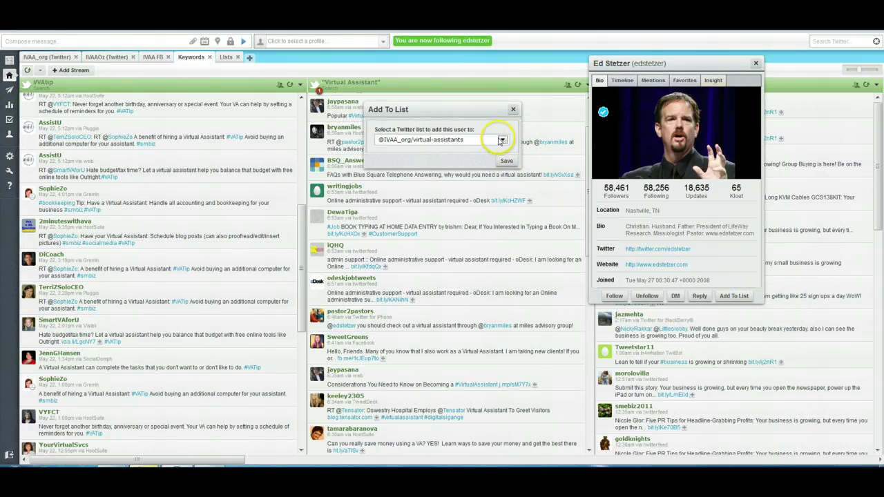
click(501, 141)
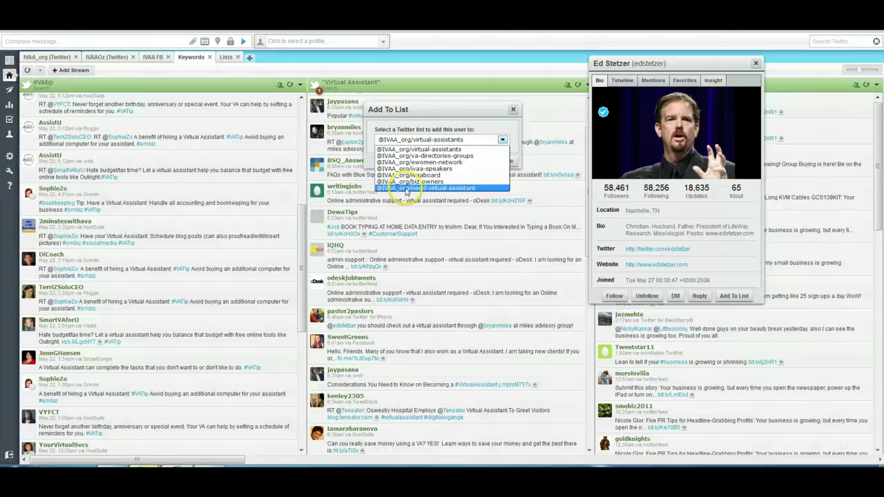
click(406, 189)
click(506, 163)
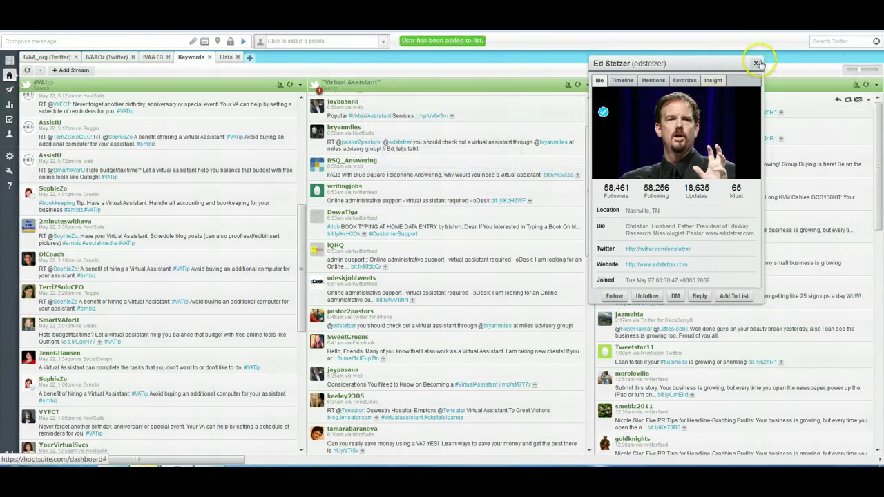
- Reply from IVAA_org to the late-night email tweet with "Working that late is not good... you should look at our Virtual Assistant Directory for some help :-)"
click(622, 80)
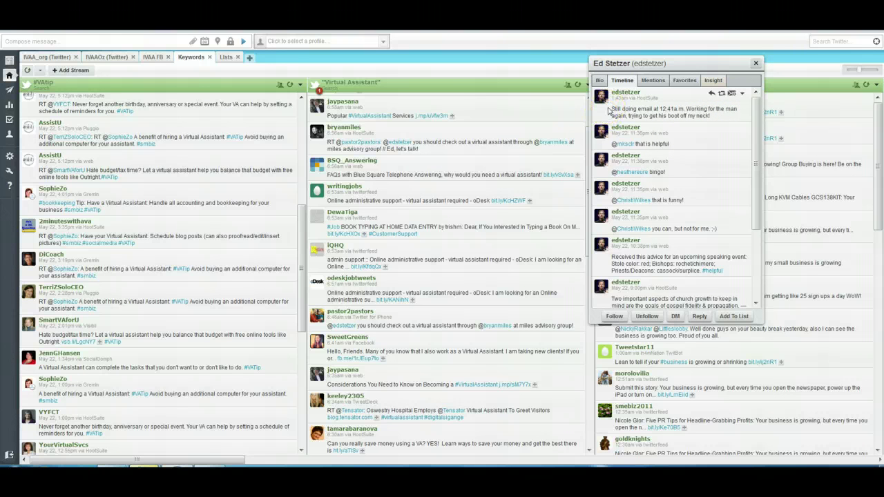
click(711, 94)
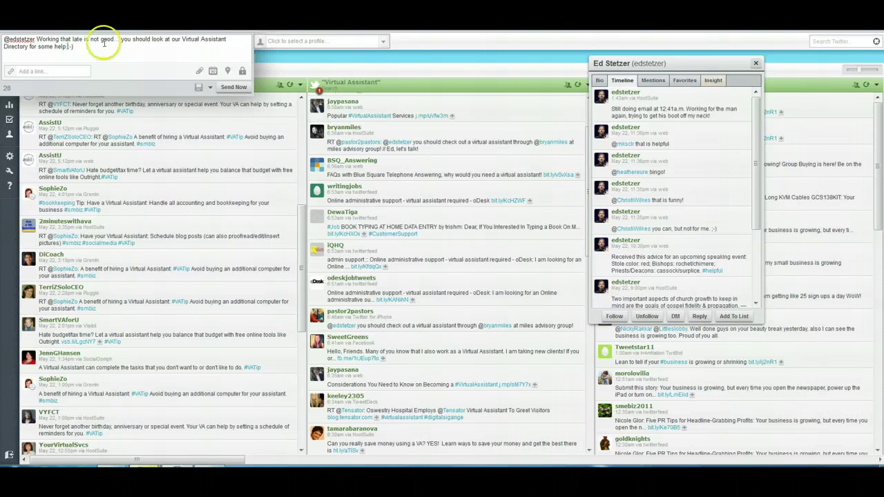
click(277, 40)
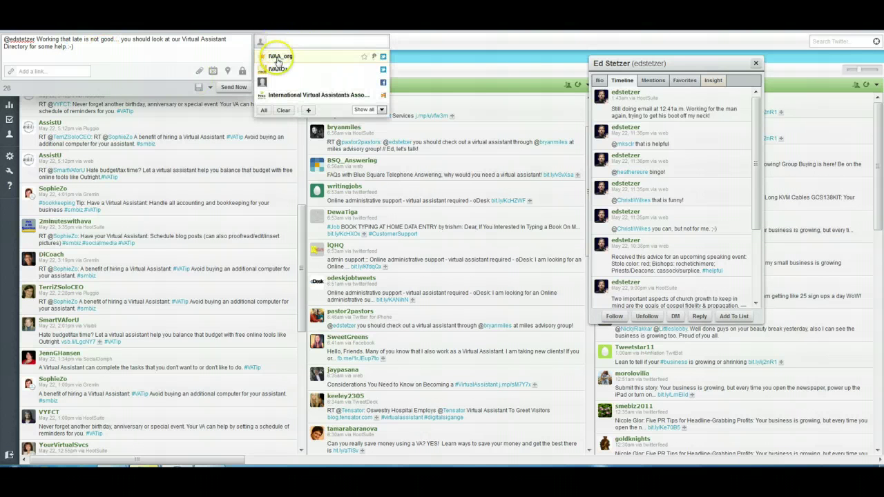
click(278, 57)
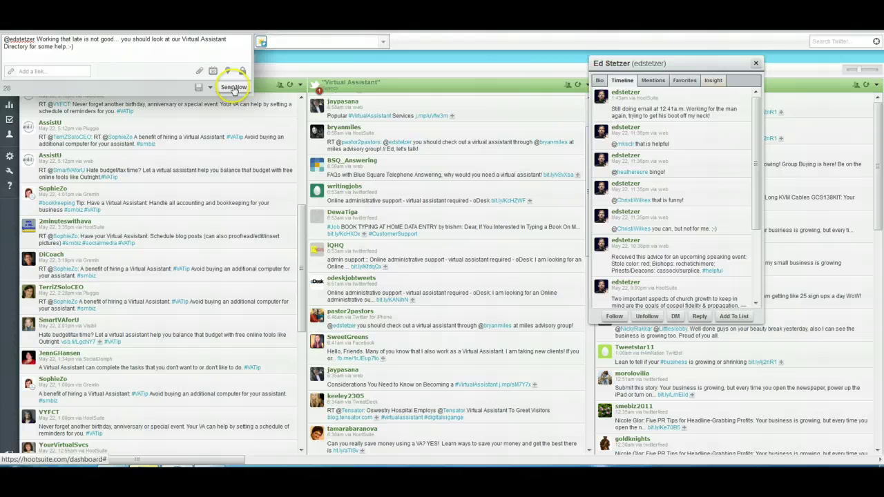
click(234, 88)
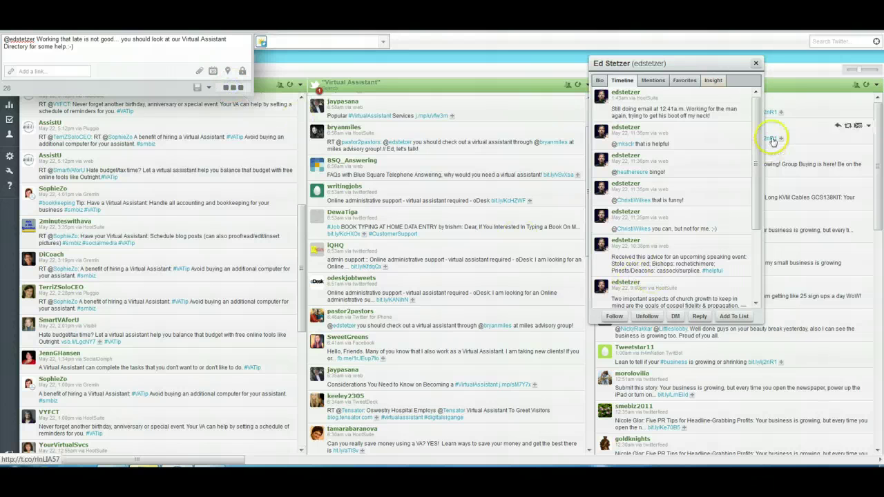
click(757, 65)
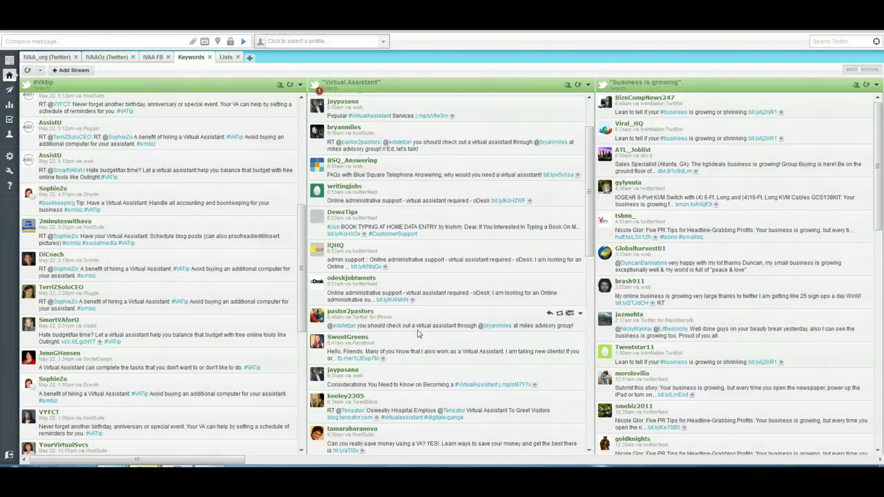
- Retweet vatweet's tweet about a virtual assistant taking telephone orders from the "Virtual Assistant" stream, sending it immediately as IVAA_org
scroll(394, 364, down, 1)
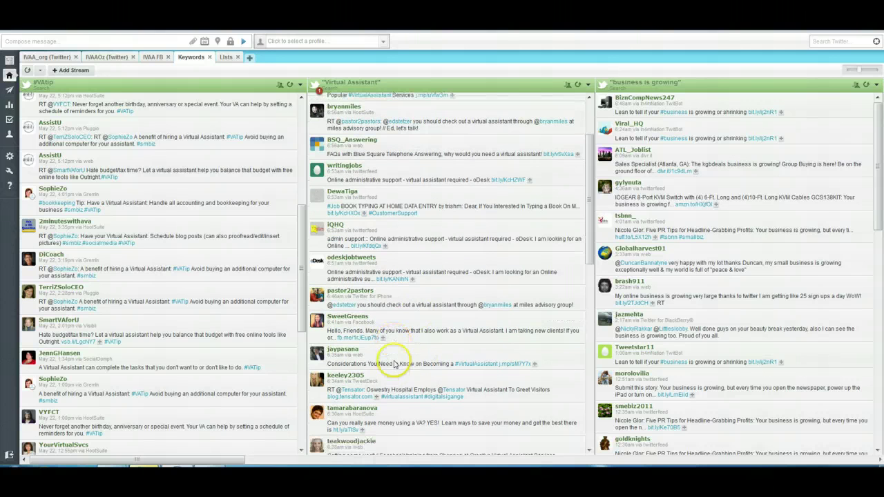
scroll(405, 384, down, 1)
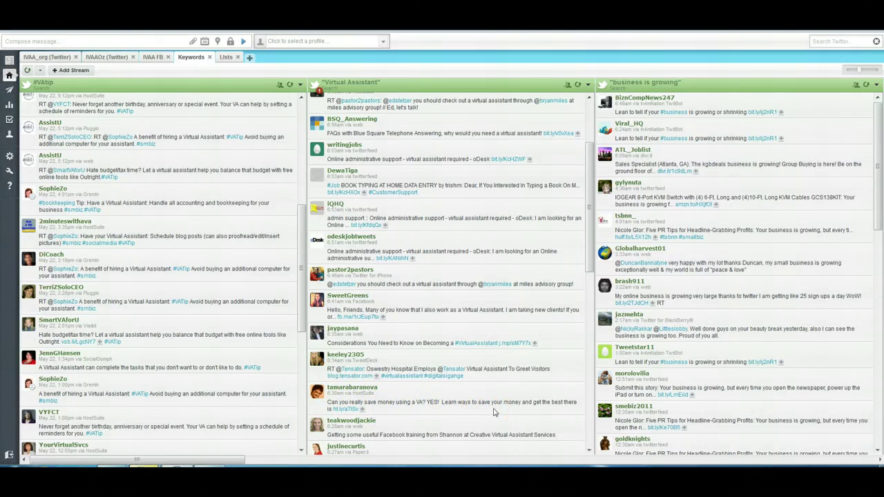
scroll(493, 412, down, 1)
scroll(529, 412, down, 2)
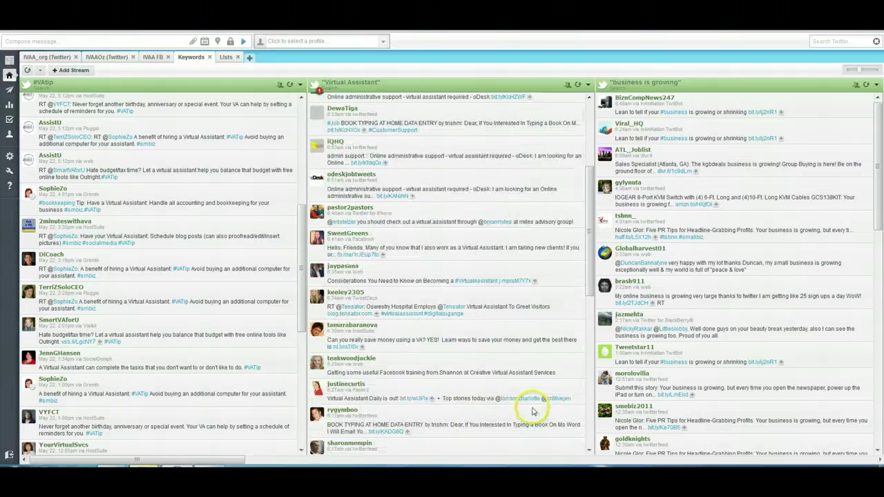
scroll(492, 410, down, 2)
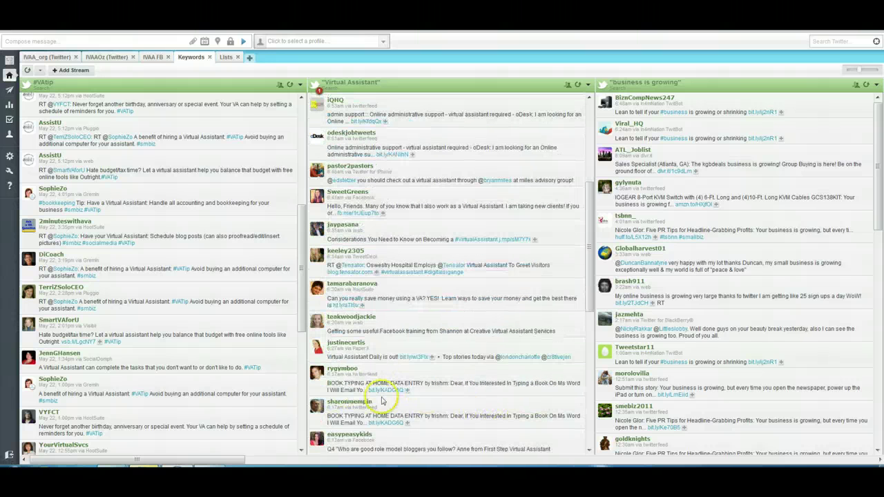
scroll(454, 393, down, 5)
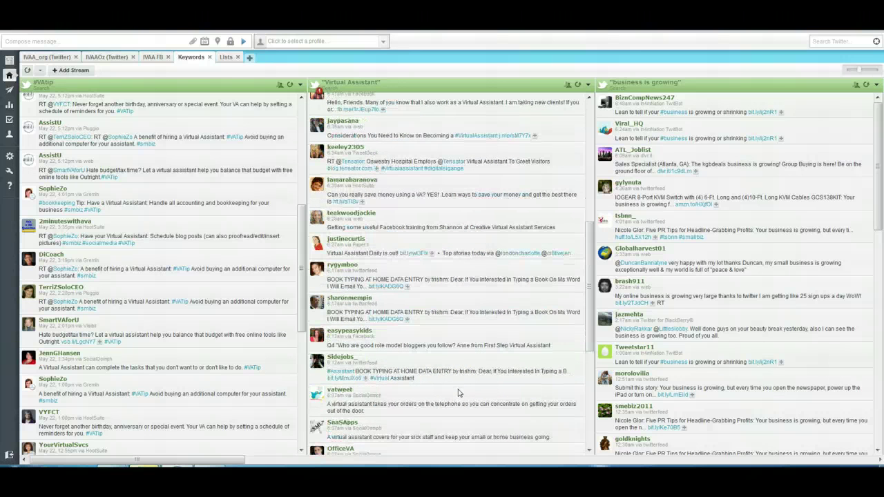
scroll(458, 393, down, 1)
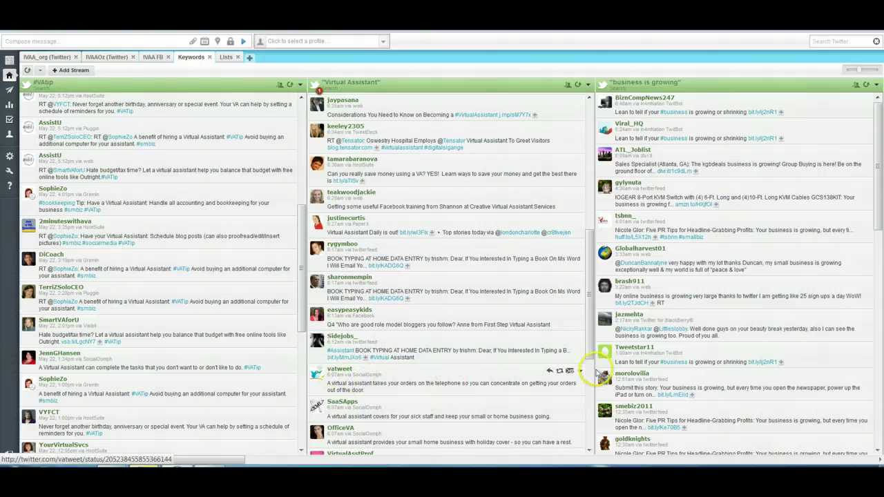
click(561, 371)
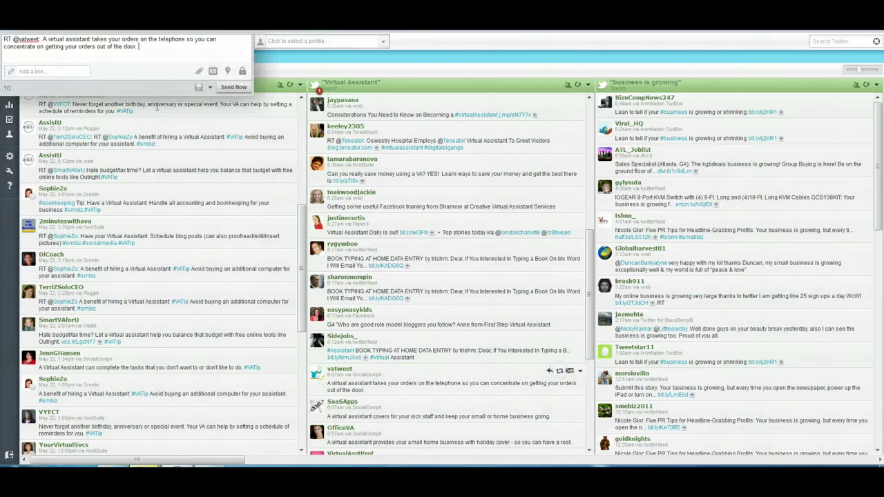
click(276, 41)
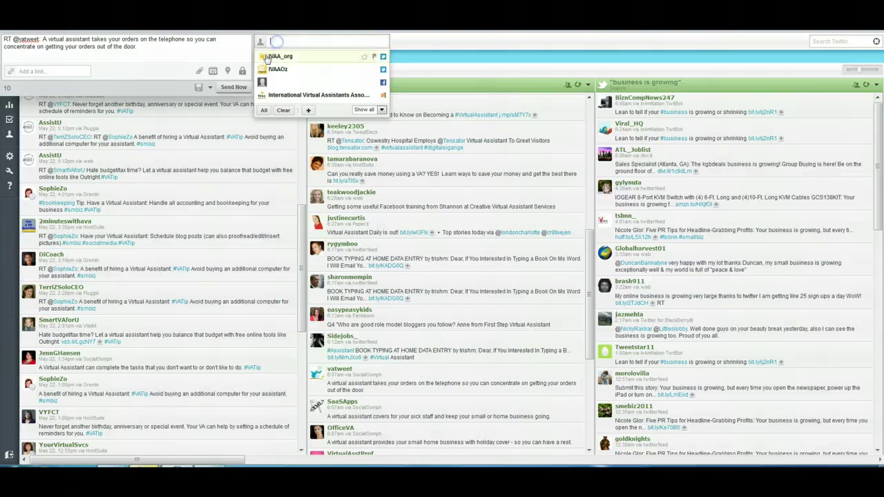
click(279, 56)
click(234, 87)
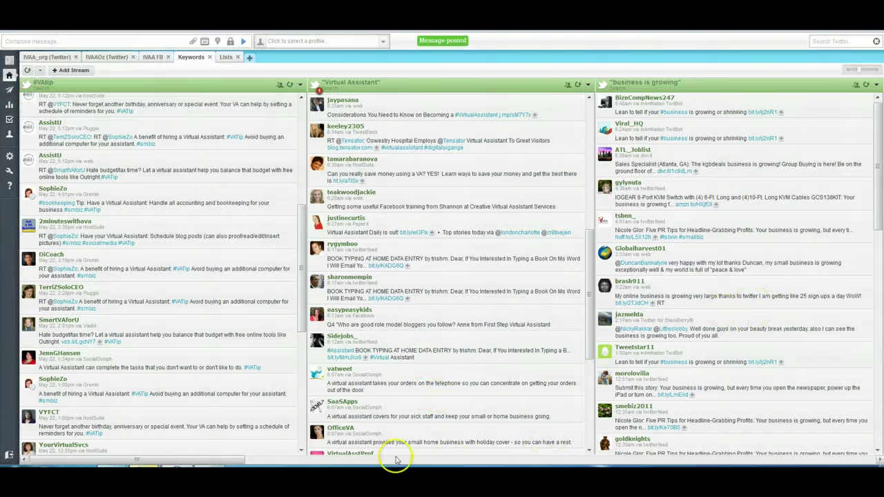
- Reply "Wow, that is fabulous!" from IVAA_org to the tweet about 25 sign ups a day in the "business is growing" stream
drag(232, 461, 306, 468)
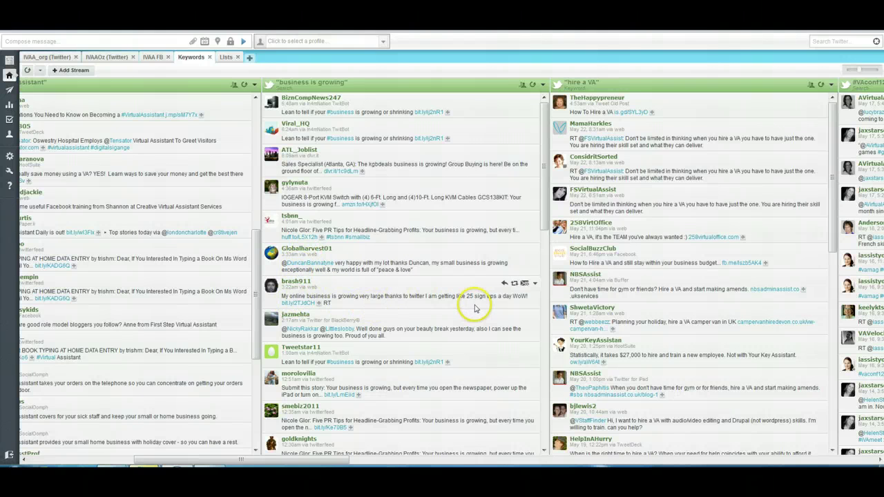
click(504, 284)
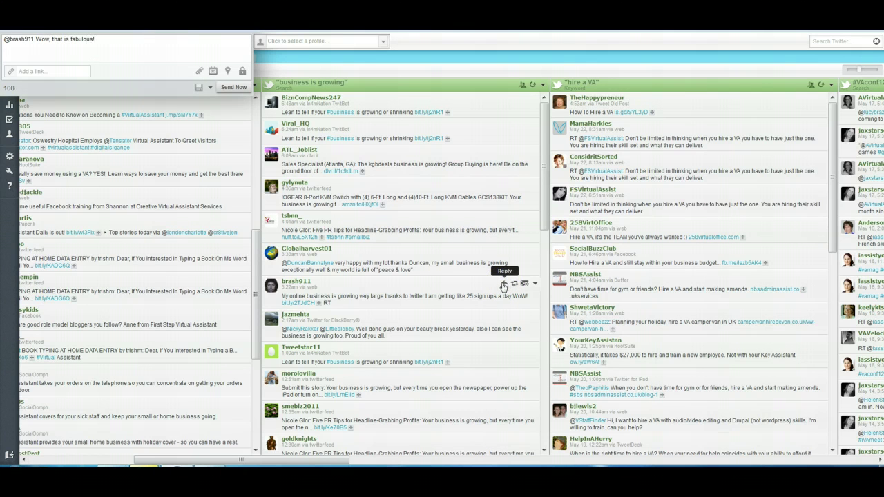
click(283, 40)
click(282, 57)
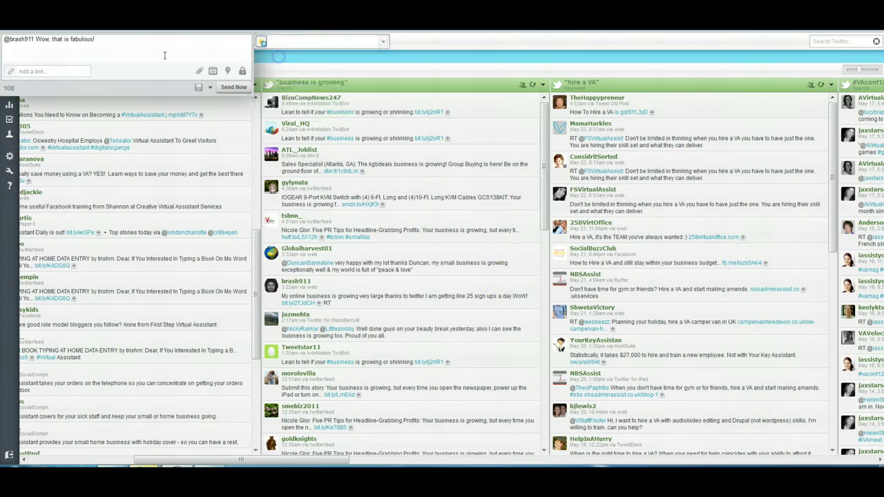
click(231, 89)
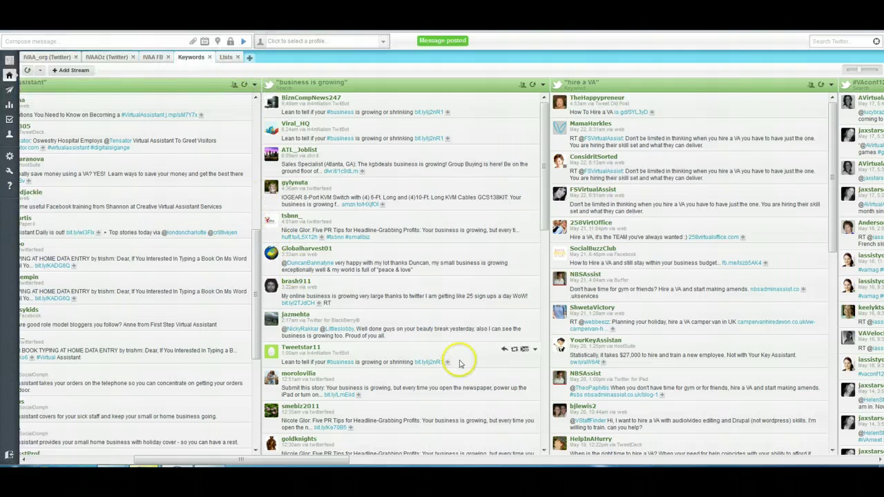
scroll(461, 364, down, 3)
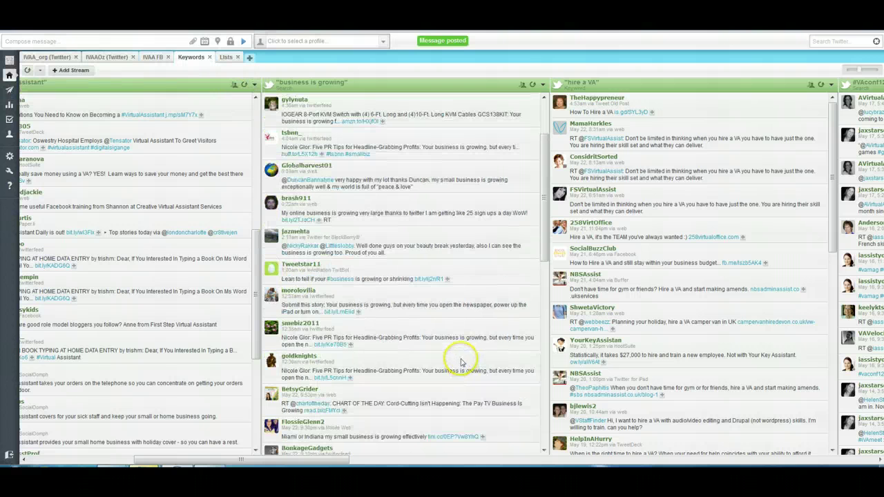
click(295, 199)
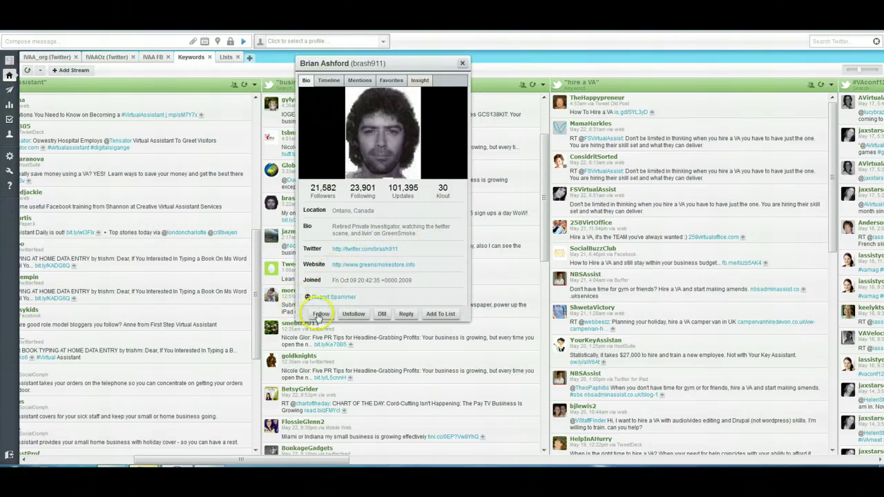
click(320, 315)
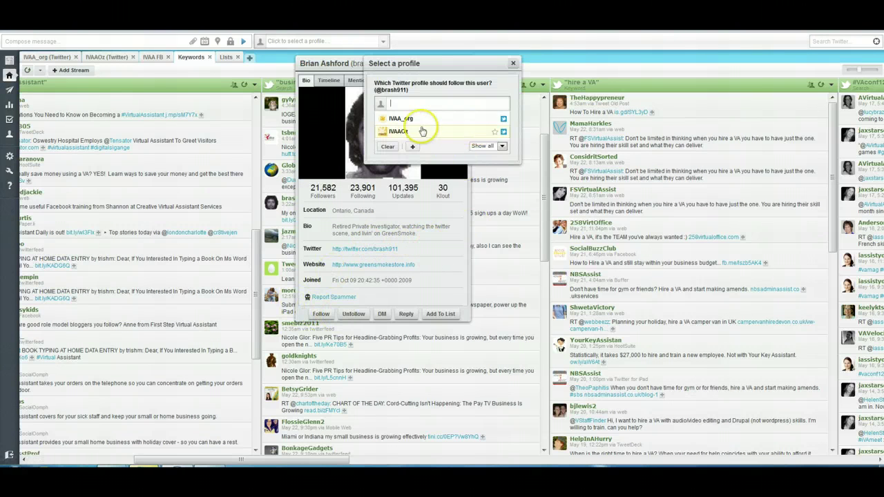
click(401, 119)
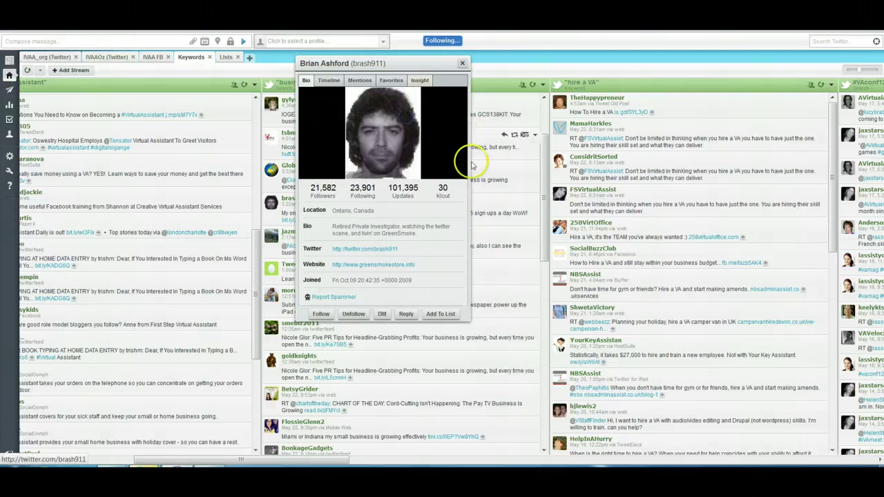
click(440, 313)
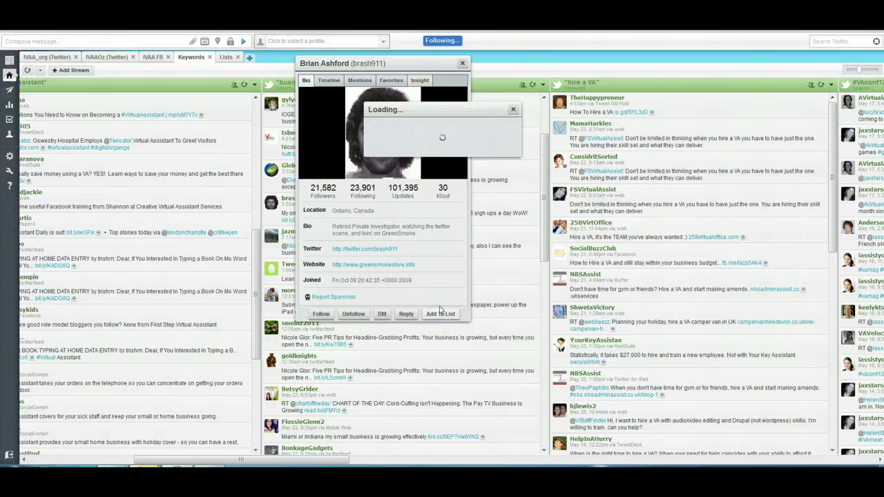
click(502, 141)
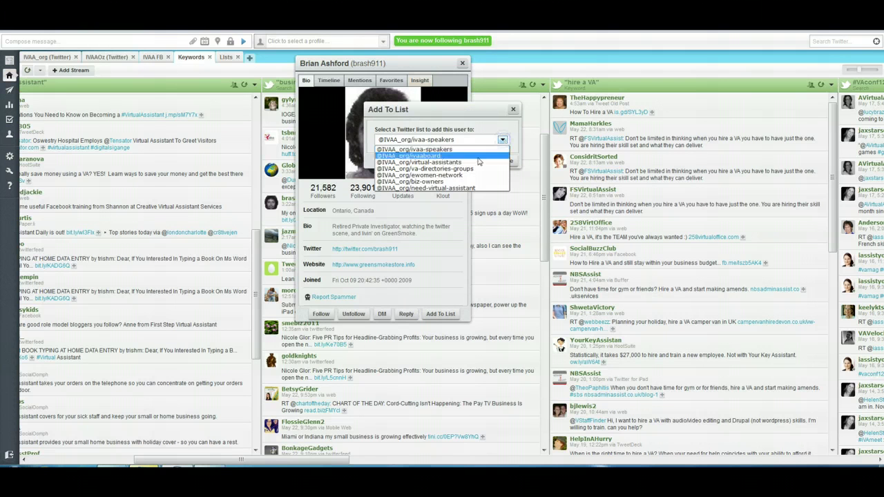
click(514, 112)
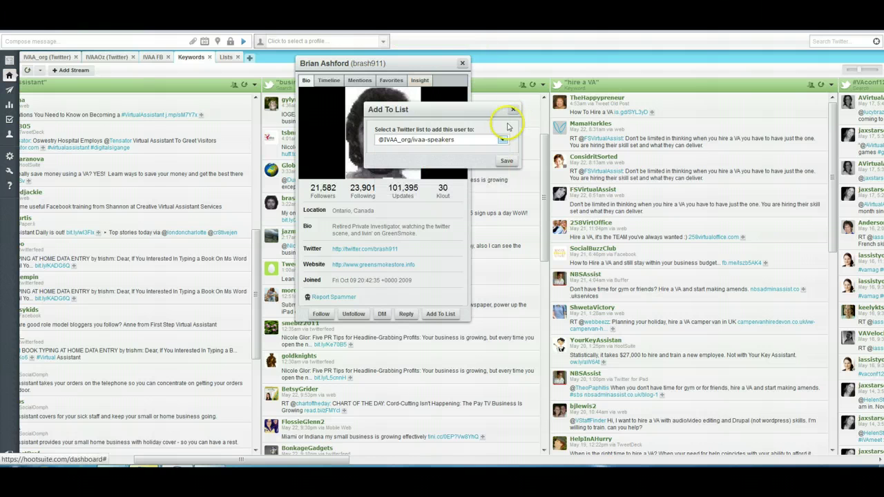
click(502, 140)
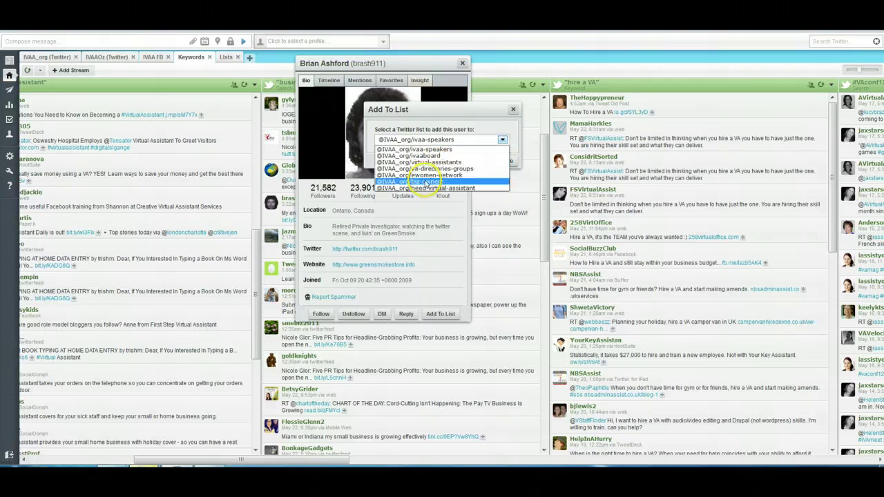
click(426, 181)
click(511, 161)
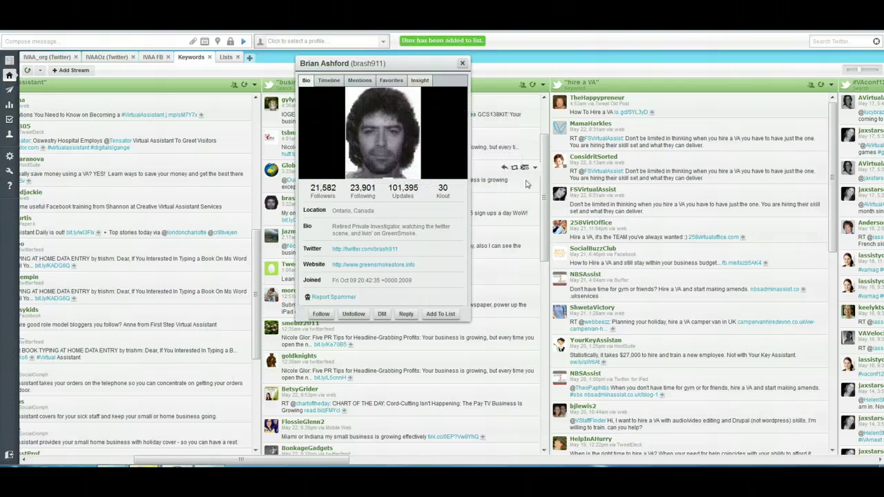
click(463, 63)
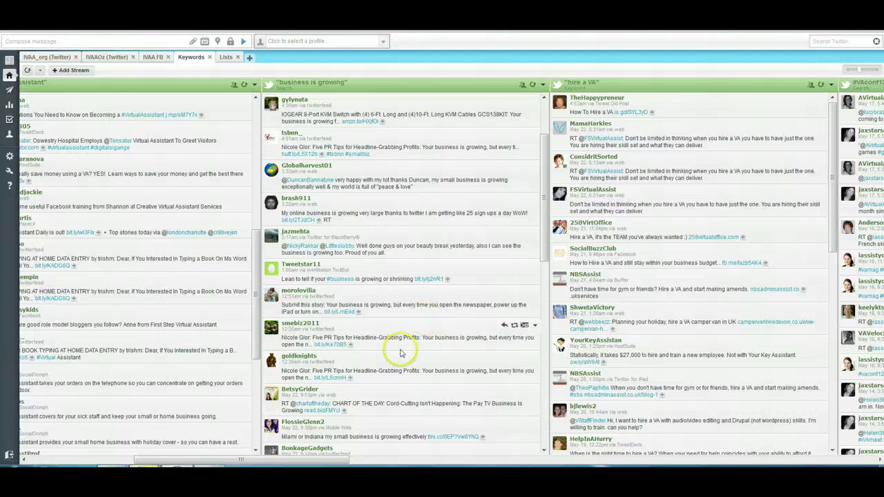
scroll(387, 359, down, 2)
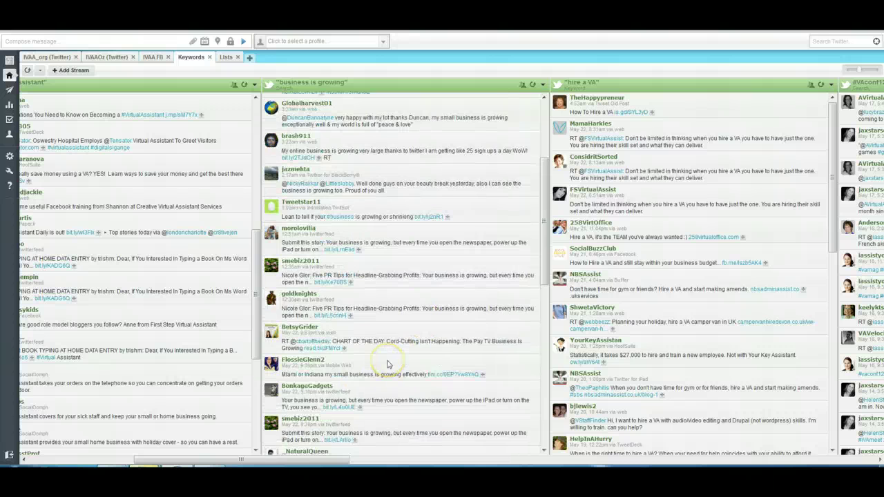
- Follow the author of the "life is great, business is growing, learning lots about marketing" tweet from IVAA_org
scroll(391, 361, down, 2)
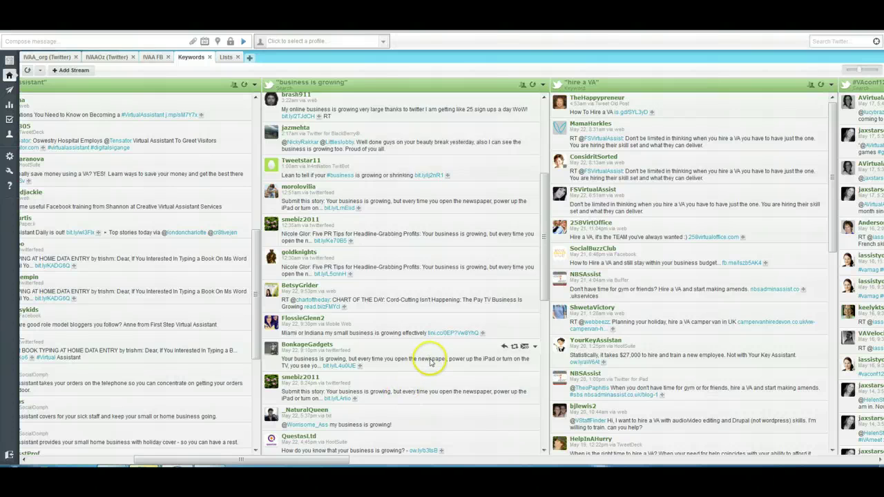
scroll(421, 351, down, 2)
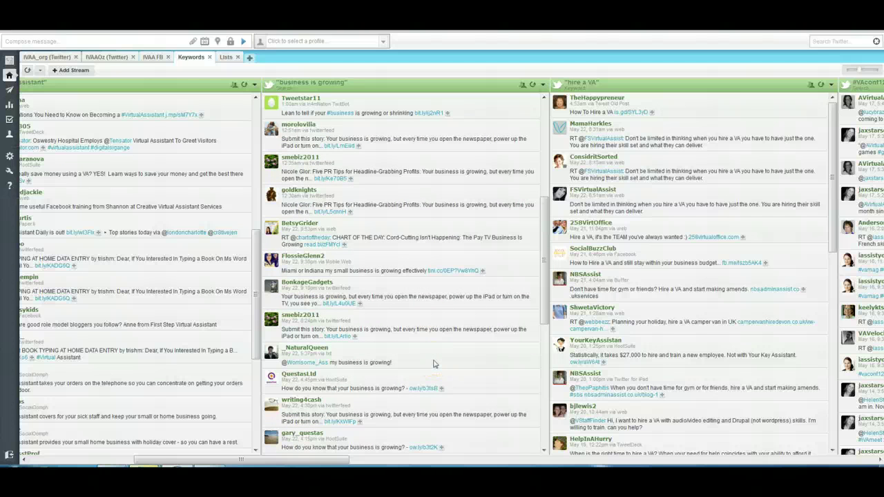
scroll(434, 364, down, 3)
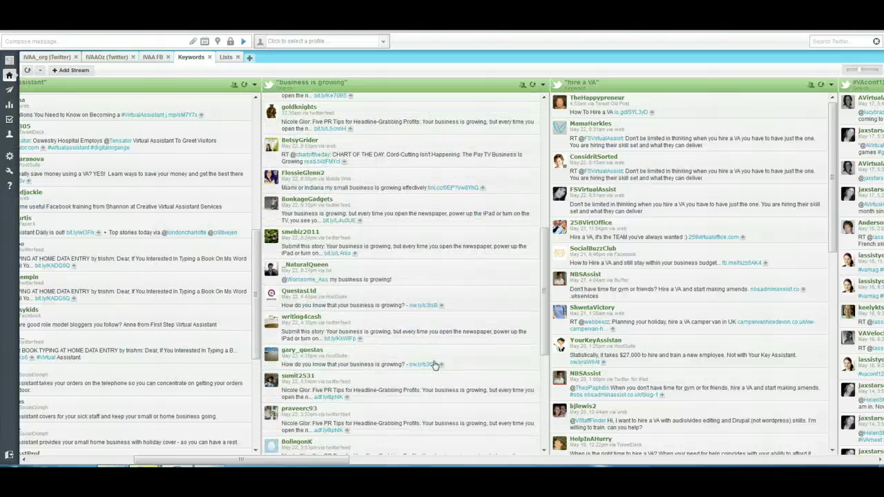
scroll(461, 399, down, 3)
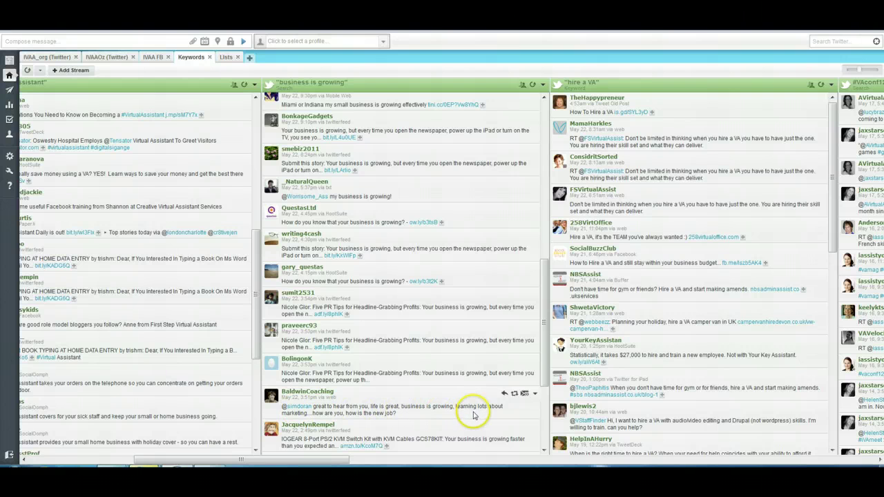
click(300, 407)
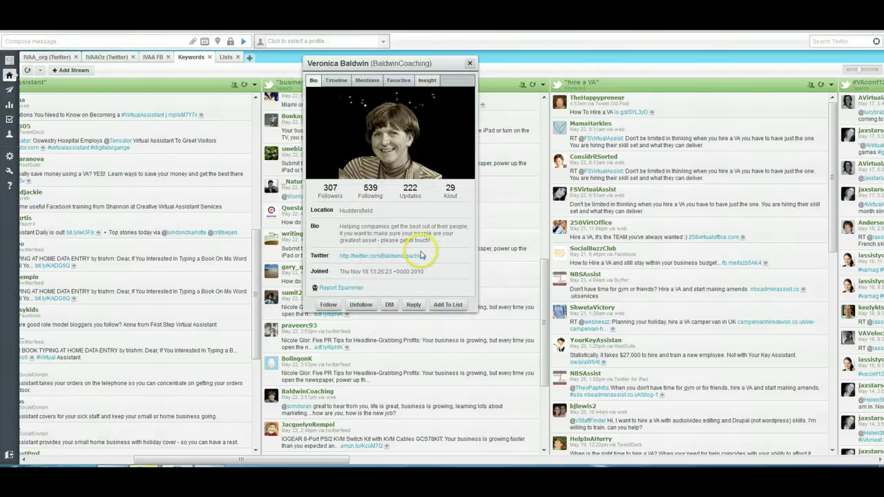
click(330, 307)
click(355, 115)
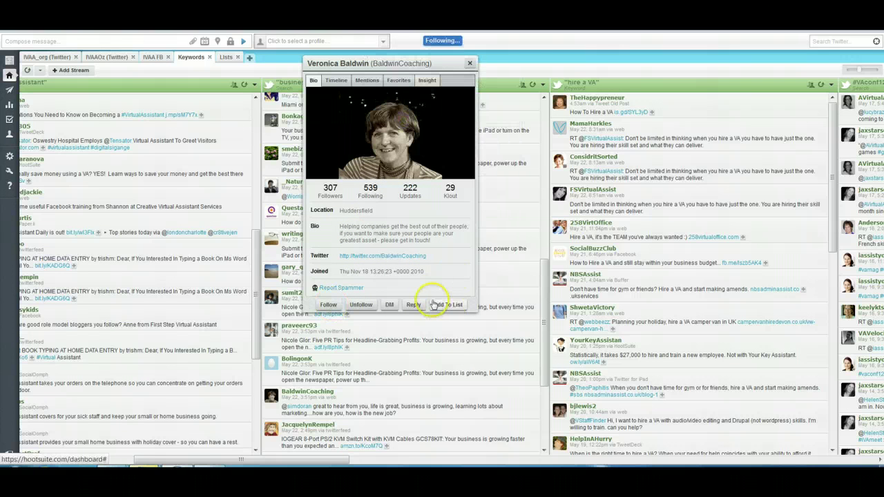
click(447, 306)
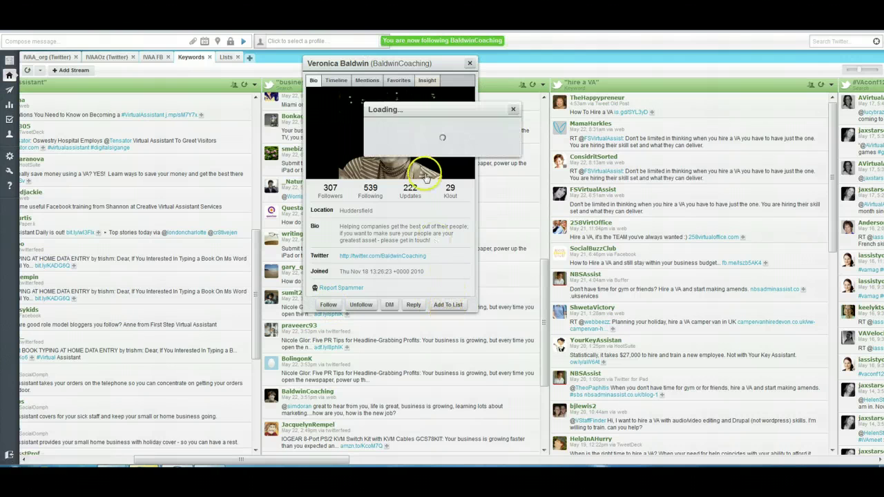
click(440, 142)
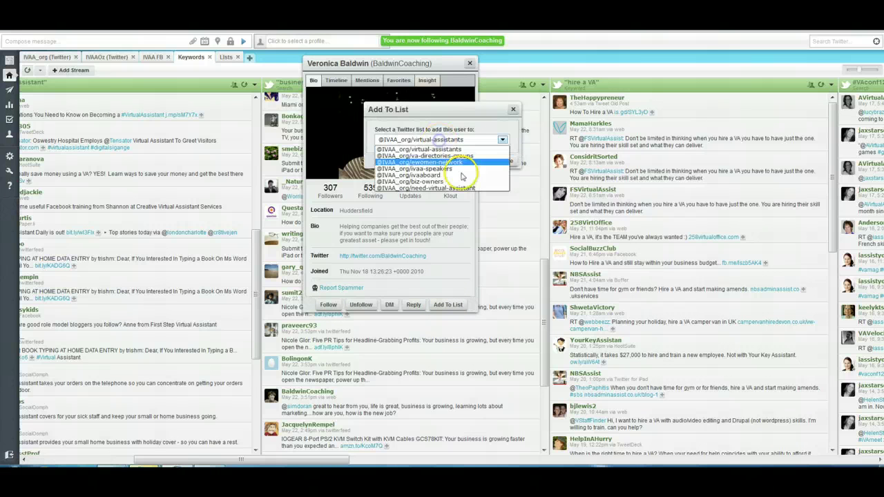
click(443, 181)
click(507, 163)
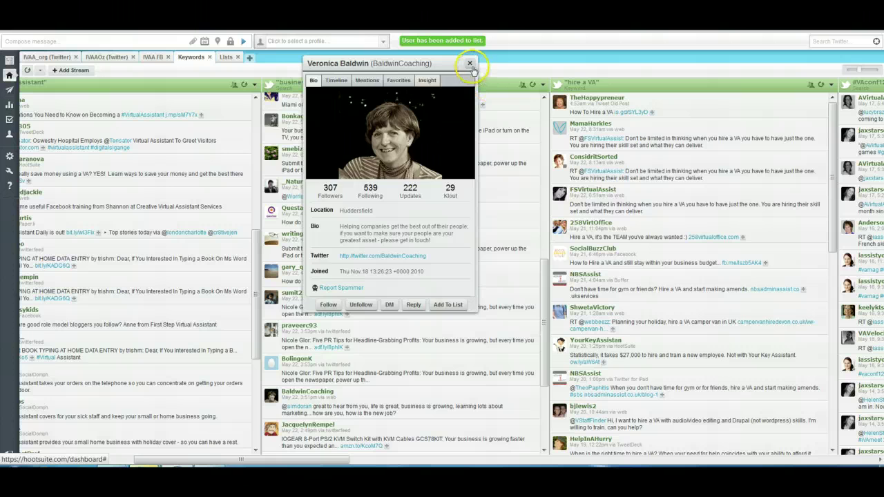
click(470, 63)
- Follow the author of the "Speaking business need a boost?" tweet in the #NSA12 stream from IVAA_org
scroll(450, 282, down, 1)
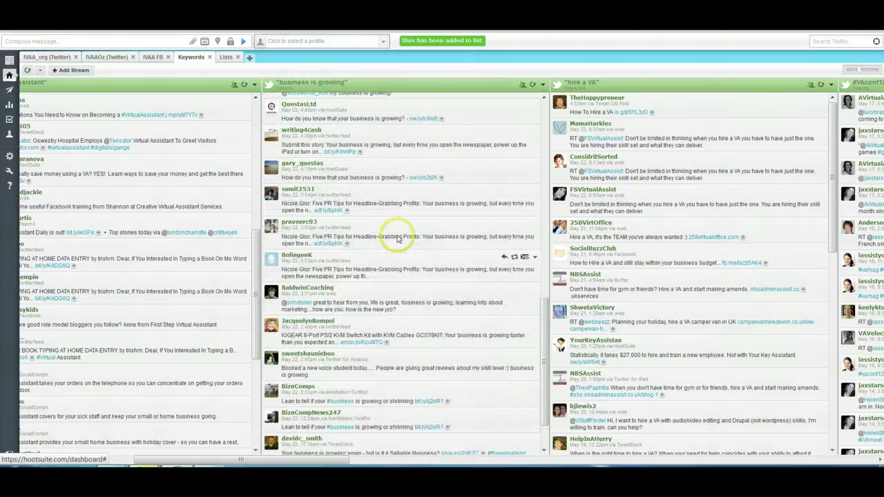
scroll(394, 237, down, 1)
drag(277, 459, 671, 436)
click(487, 79)
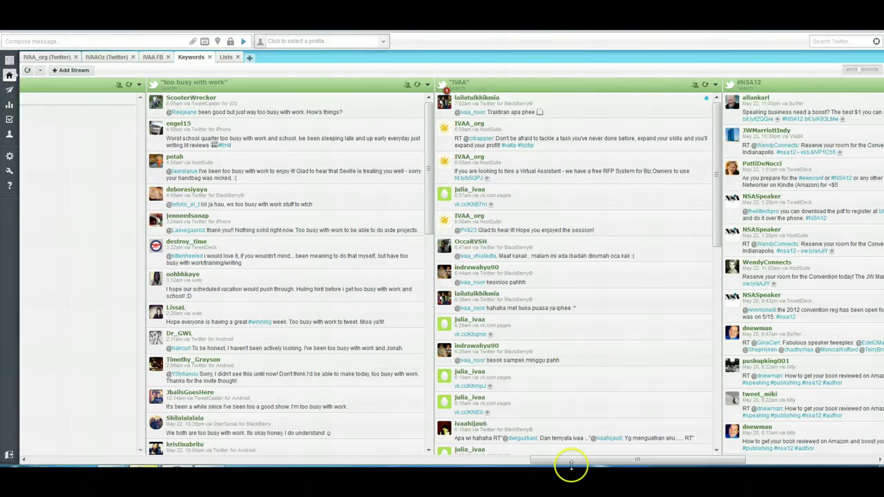
drag(571, 461, 666, 458)
drag(667, 456, 726, 453)
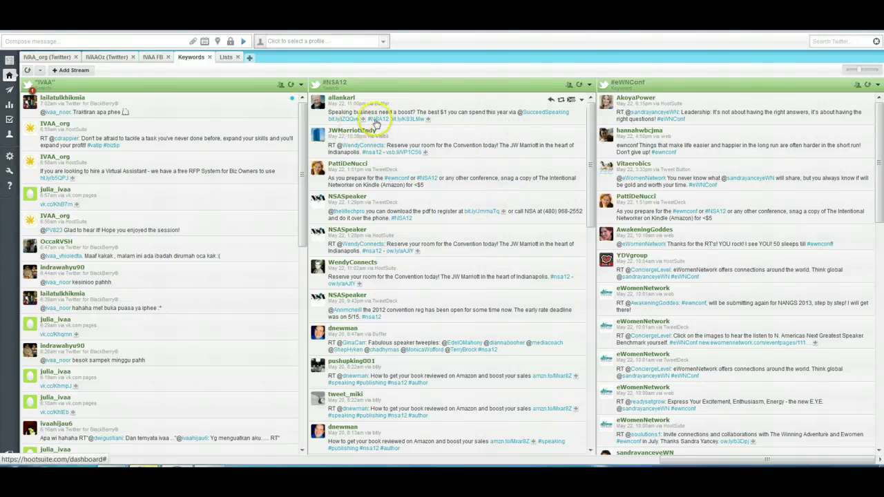
click(337, 98)
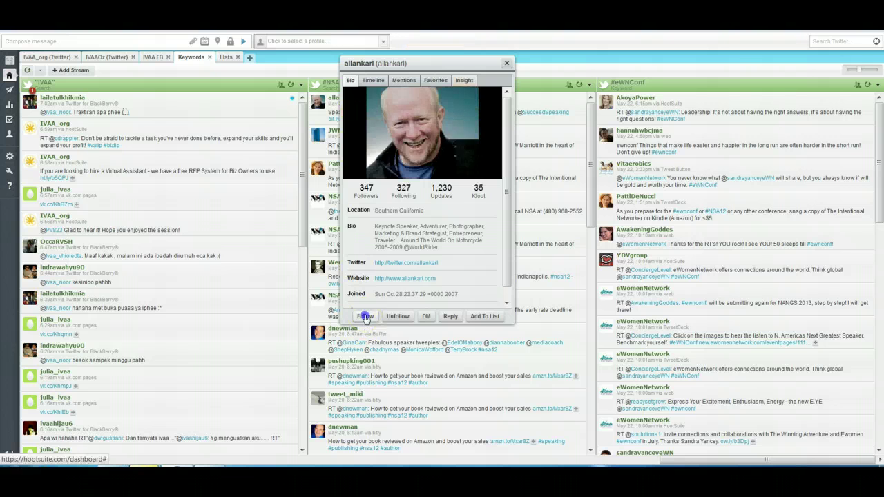
click(365, 315)
click(401, 118)
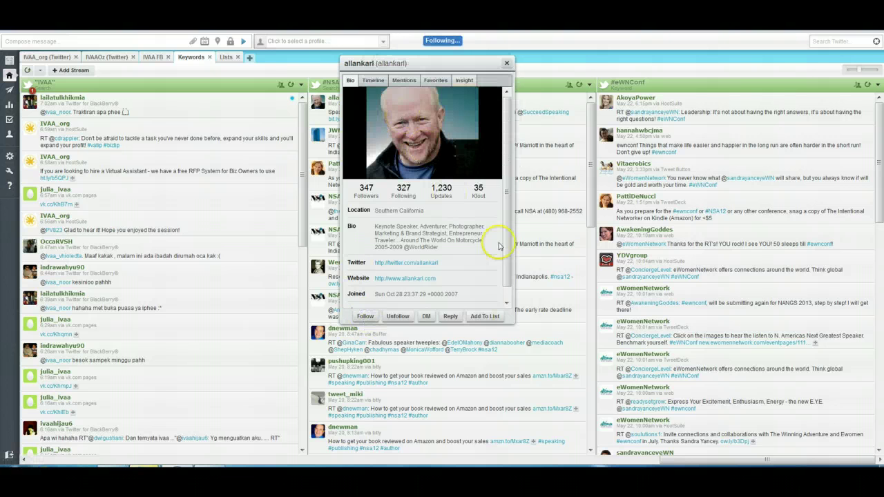
click(486, 318)
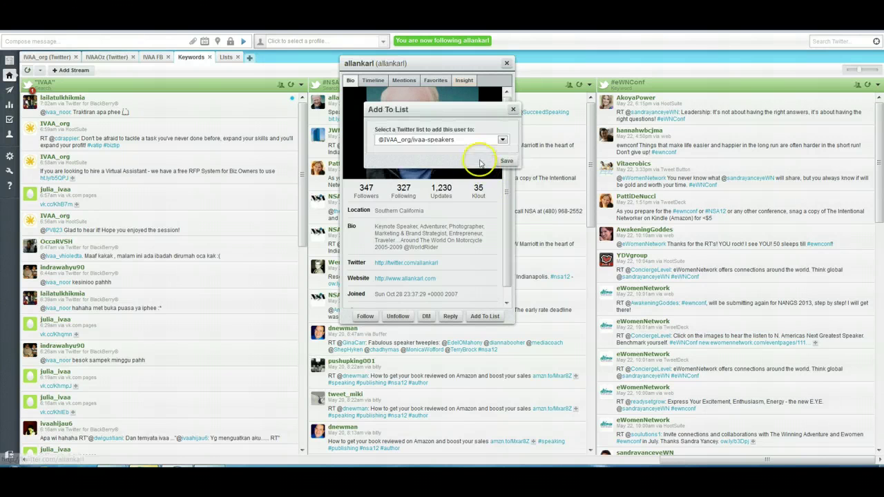
click(494, 142)
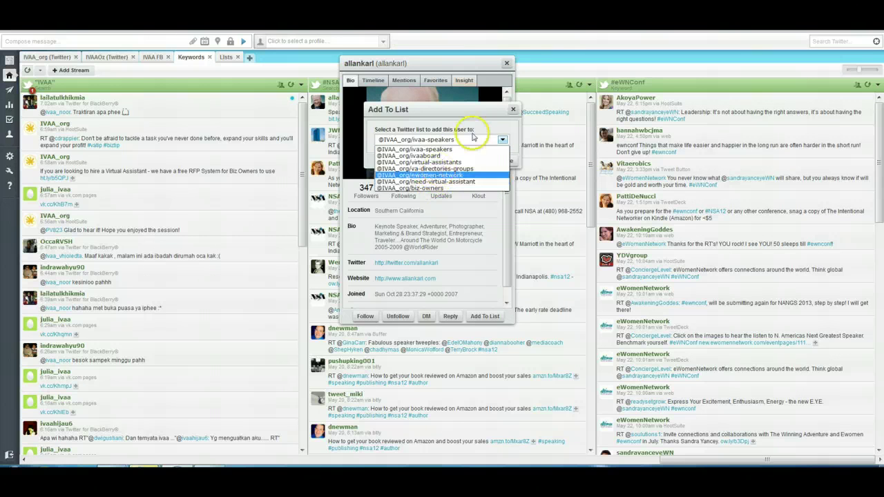
click(512, 114)
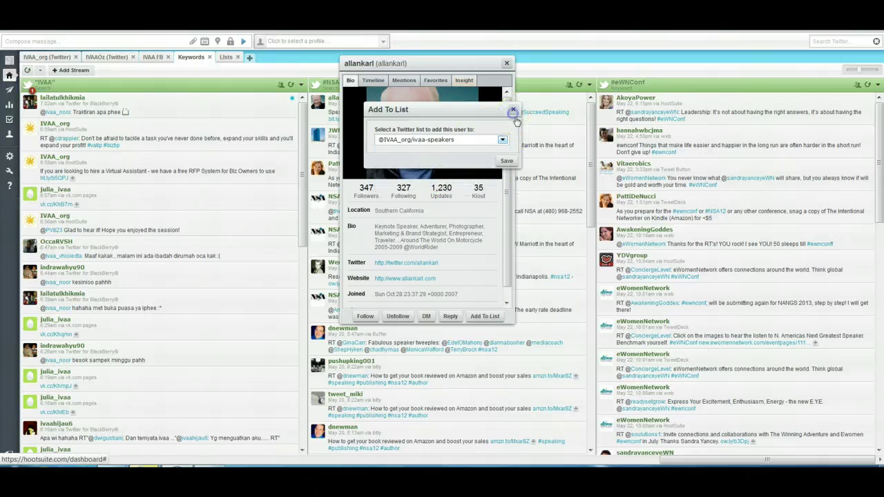
click(507, 63)
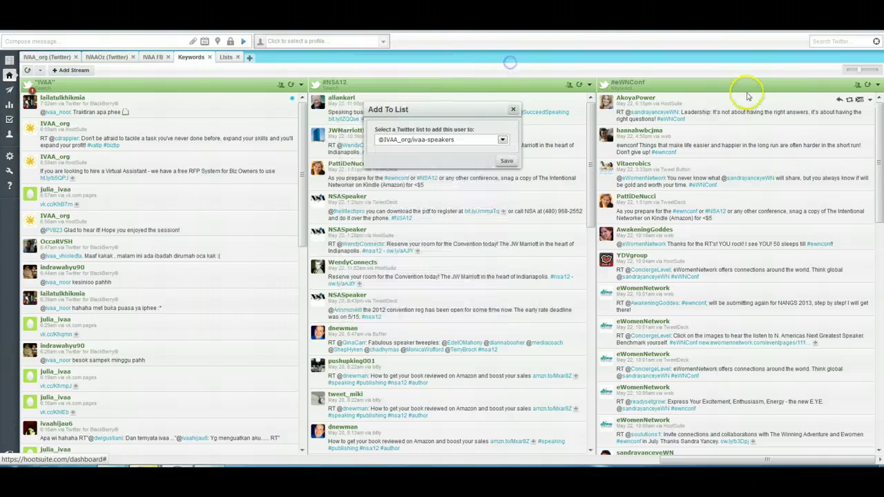
click(513, 109)
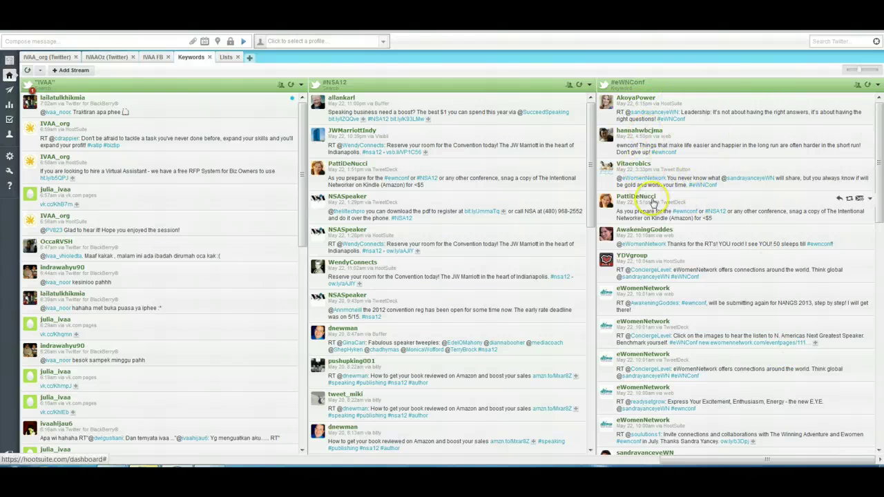
click(636, 197)
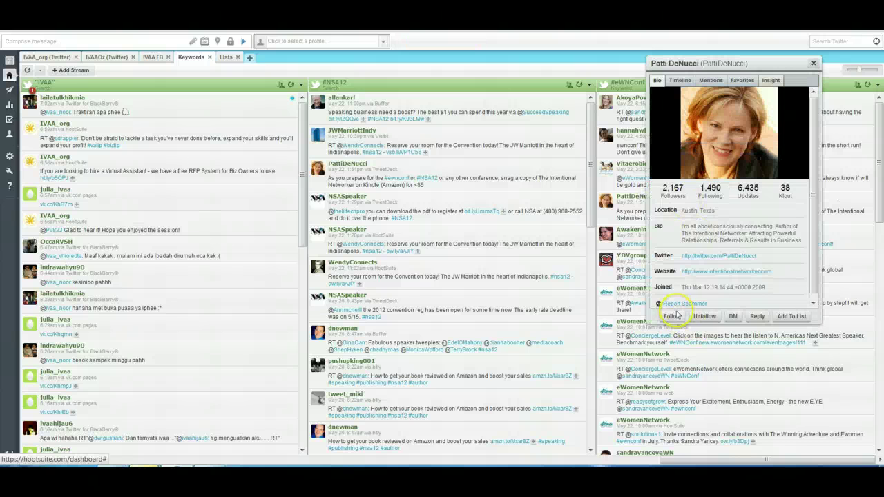
click(674, 318)
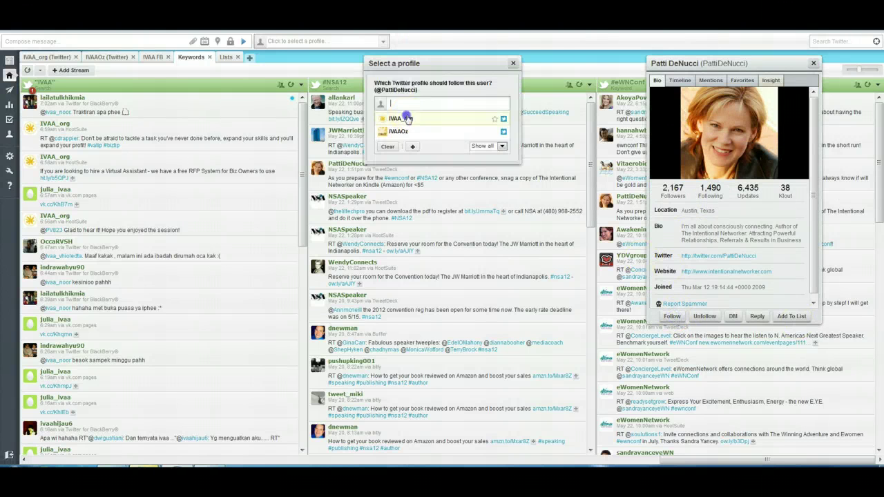
click(405, 114)
click(791, 316)
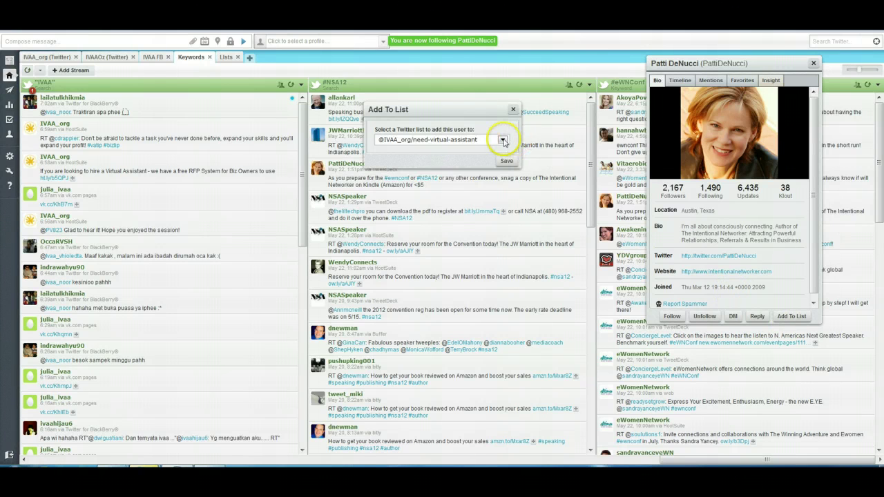
click(503, 139)
click(443, 188)
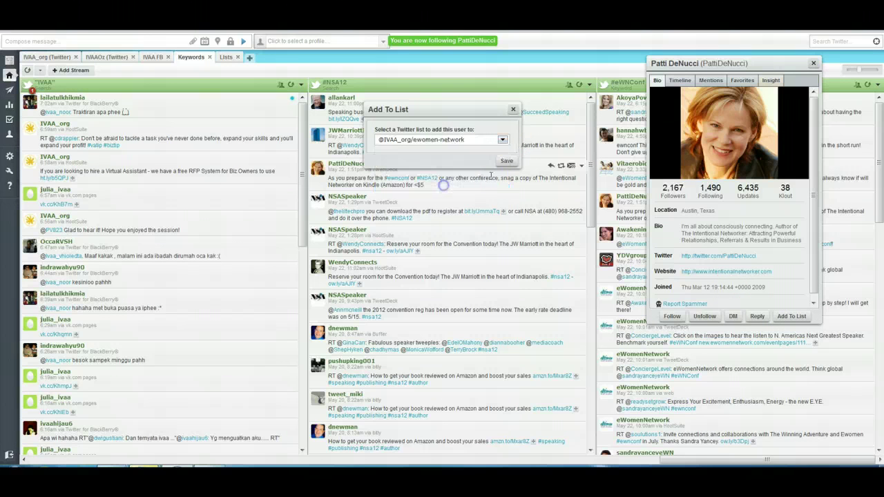
click(507, 161)
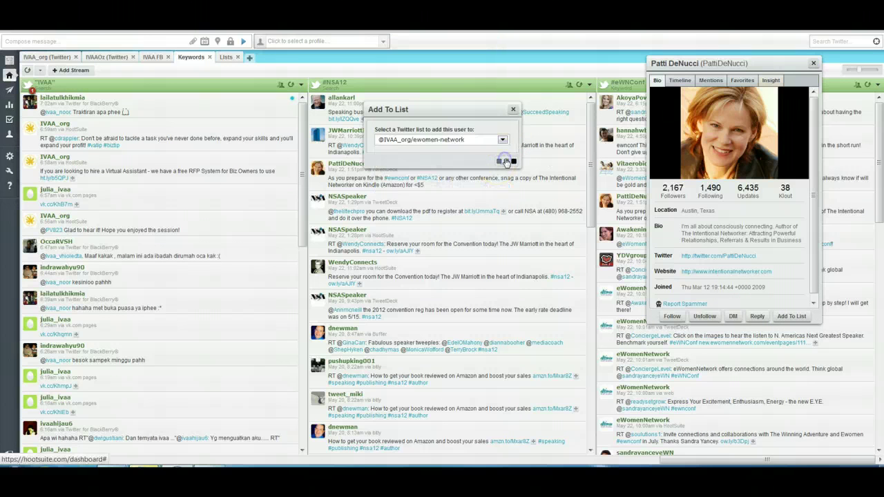
click(814, 64)
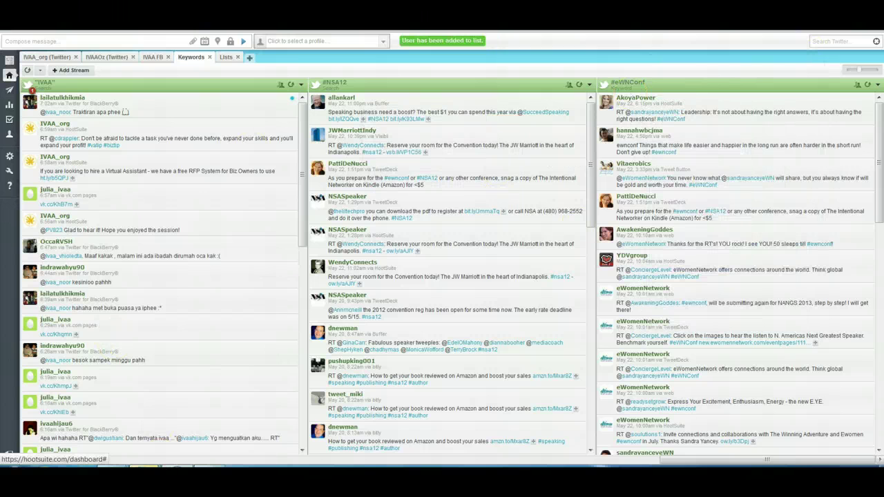